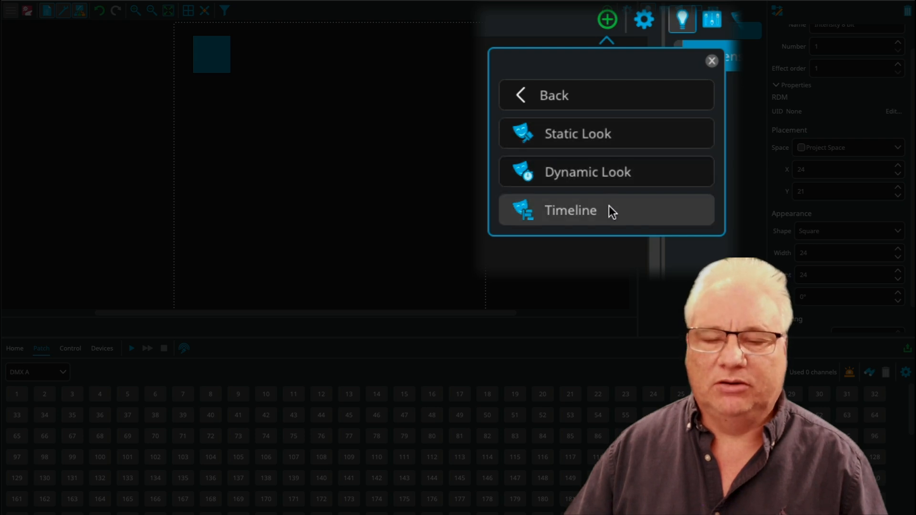
- Add a static look near the upper right corner of the project space
{"action": "left_click", "coordinate": [609, 149]}
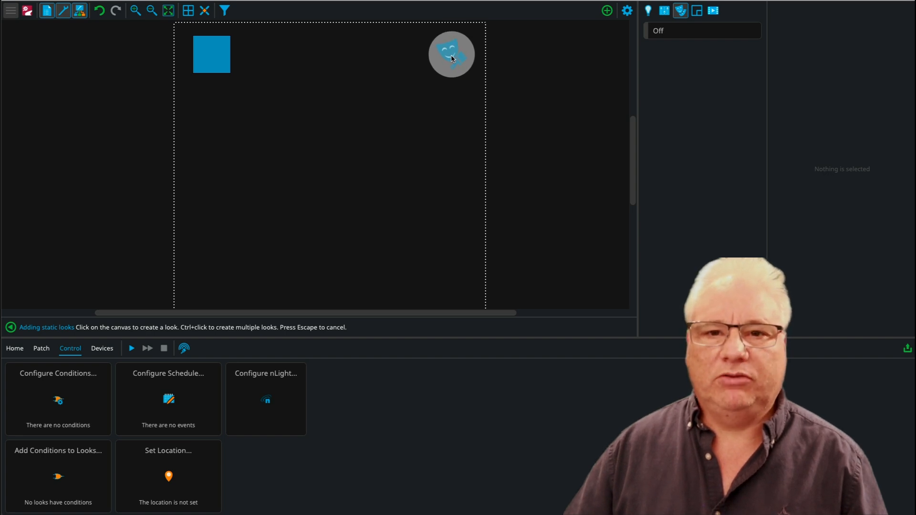
{"action": "left_click", "coordinate": [452, 58]}
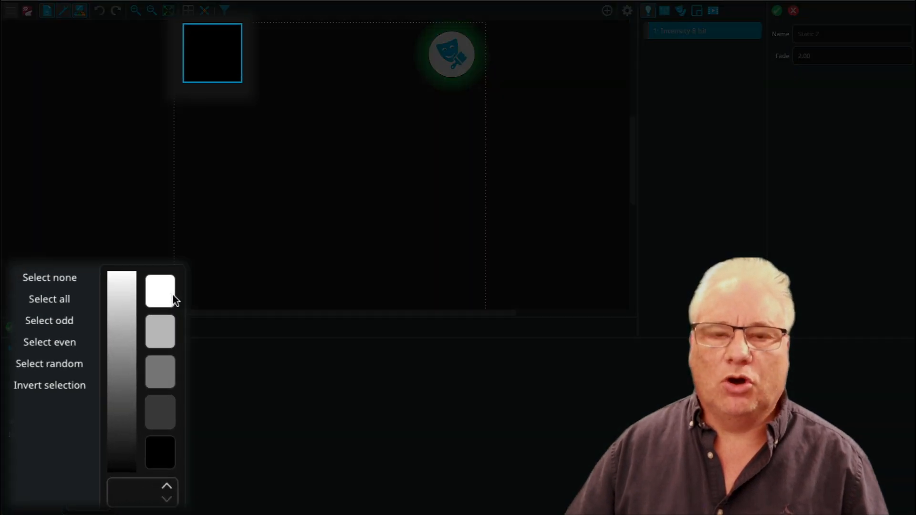
- Try different intensity levels on the Intensity 8 bit fixture with the fader, including 211, 13 and 255
{"action": "left_click", "coordinate": [133, 373]}
{"action": "left_click", "coordinate": [118, 306]}
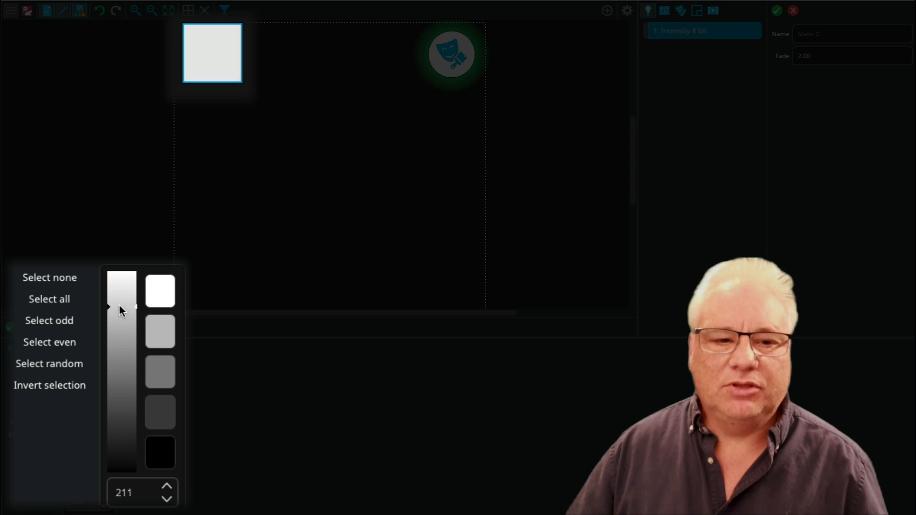
{"action": "left_click", "coordinate": [129, 279]}
{"action": "left_click", "coordinate": [125, 419]}
{"action": "left_click", "coordinate": [123, 463]}
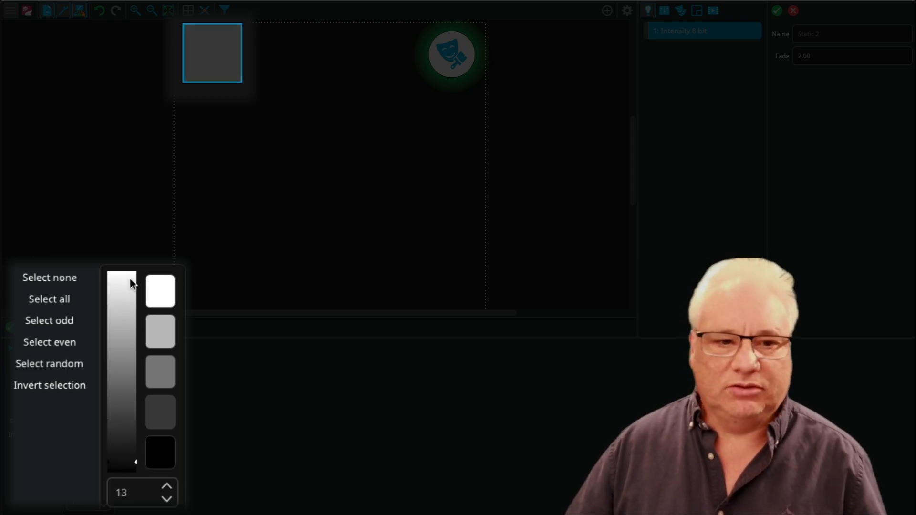
{"action": "left_click", "coordinate": [132, 282]}
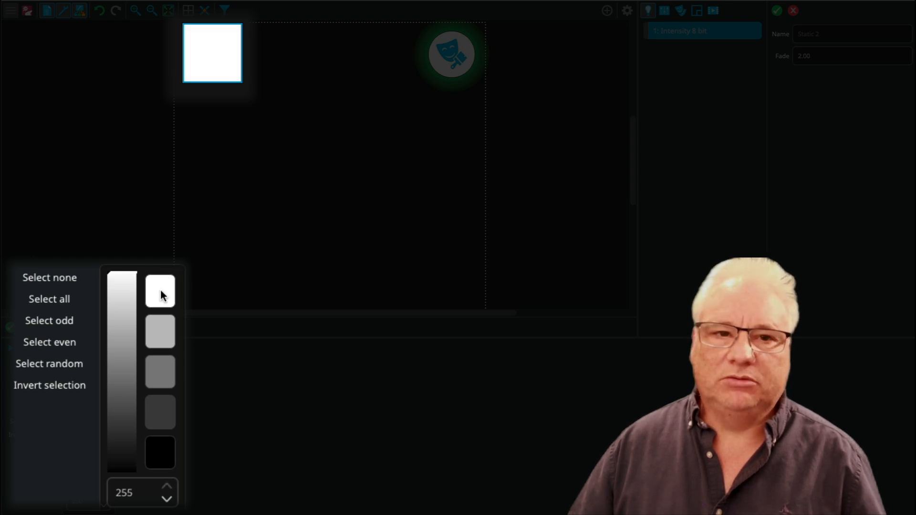
- Try the darker intensity presets on the fixture, then set it to 255 and save the static look
{"action": "left_click", "coordinate": [161, 371]}
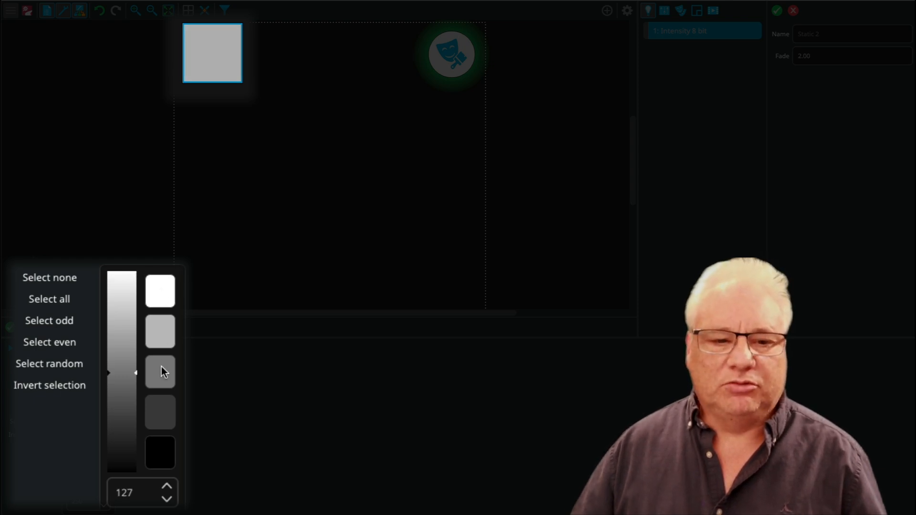
{"action": "left_click", "coordinate": [165, 462]}
{"action": "left_click", "coordinate": [158, 293]}
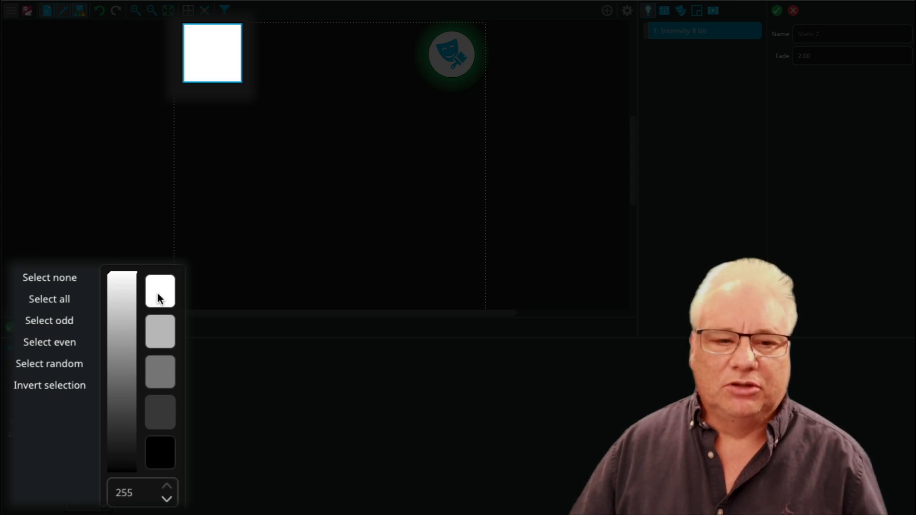
{"action": "left_click", "coordinate": [778, 11]}
- Add a grid of Intensity 8 bit fixtures, six columns by five rows, below the first fixture
{"action": "left_click", "coordinate": [607, 10]}
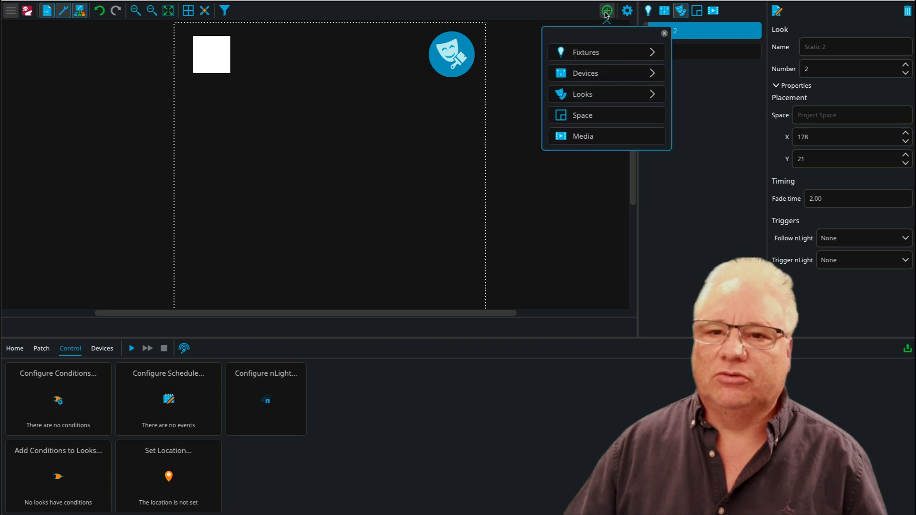
{"action": "left_click", "coordinate": [593, 53]}
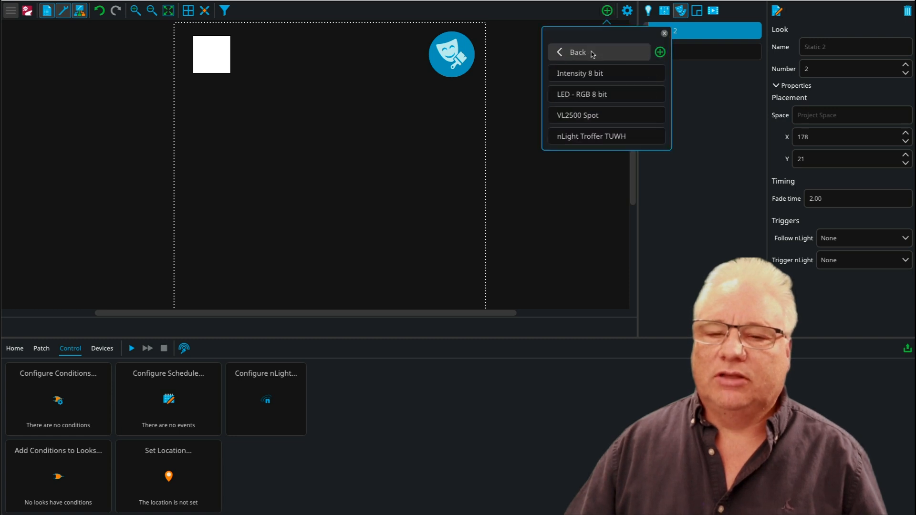
{"action": "left_click", "coordinate": [580, 74]}
{"action": "left_click_drag", "start_coordinate": [208, 114], "coordinate": [418, 285]}
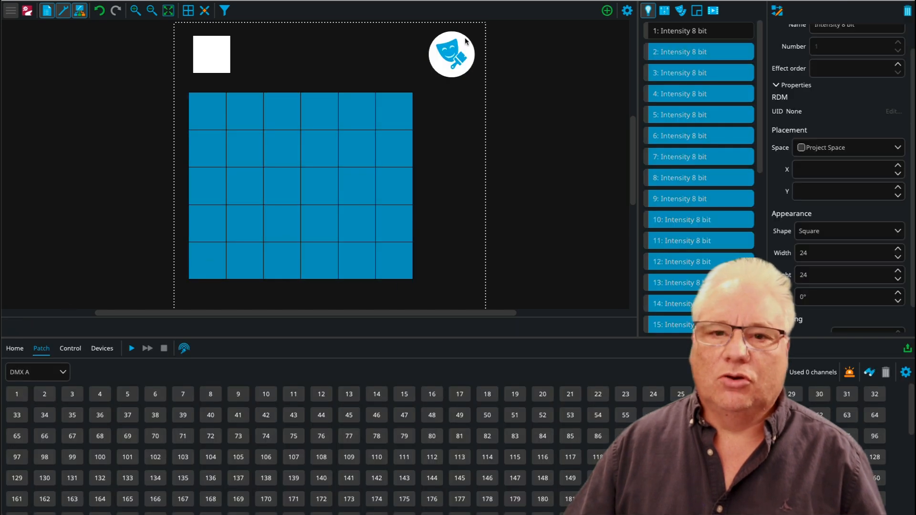
- Edit the static look to set all fixtures to intensity 255 and the odd-numbered ones to 127
{"action": "left_click", "coordinate": [460, 52]}
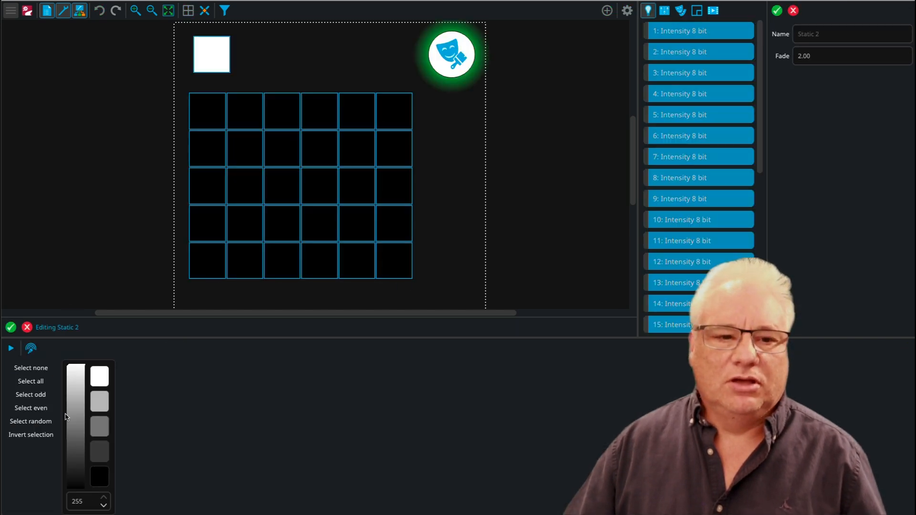
{"action": "left_click", "coordinate": [100, 377]}
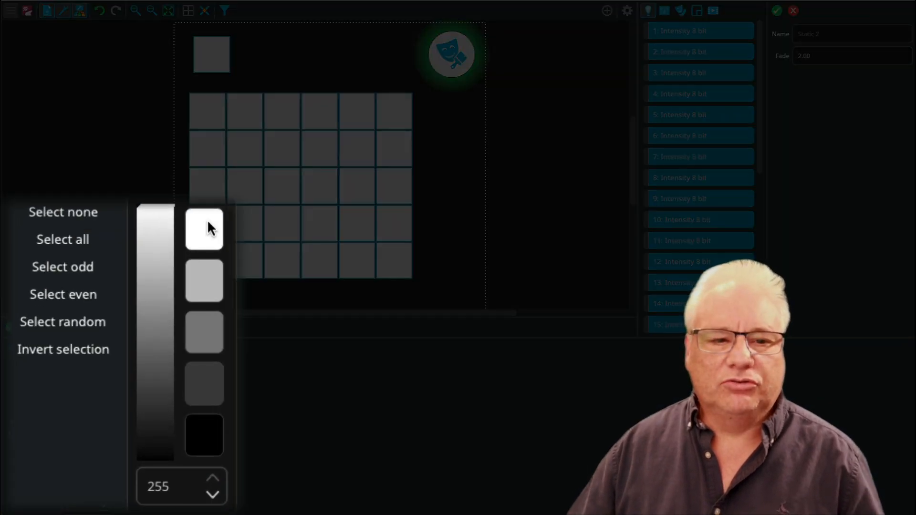
{"action": "left_click", "coordinate": [37, 396]}
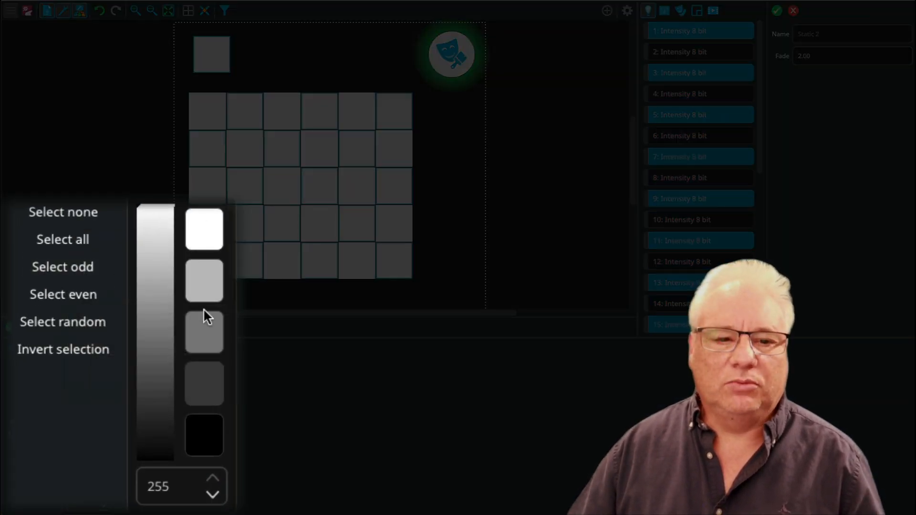
{"action": "left_click", "coordinate": [99, 429]}
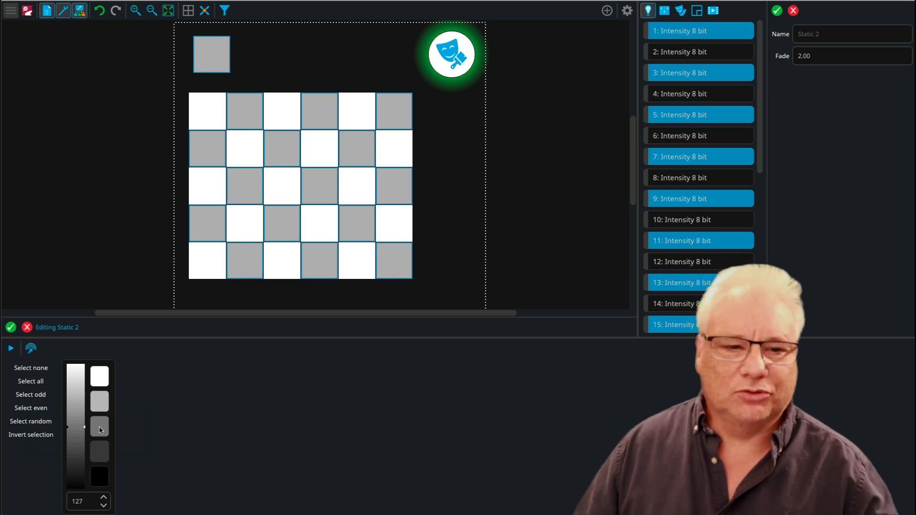
- Apply the black intensity preset to a random selection of fixtures in the static look
{"action": "left_click", "coordinate": [41, 426]}
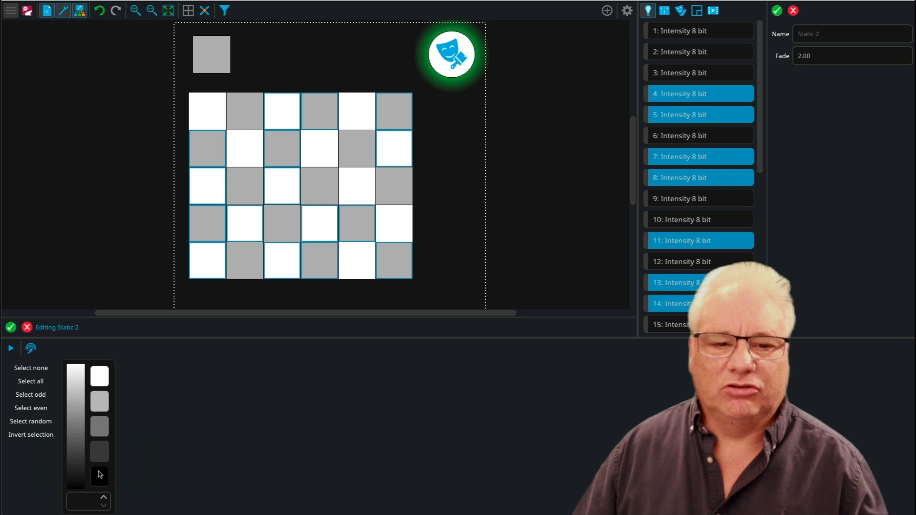
{"action": "left_click", "coordinate": [100, 475]}
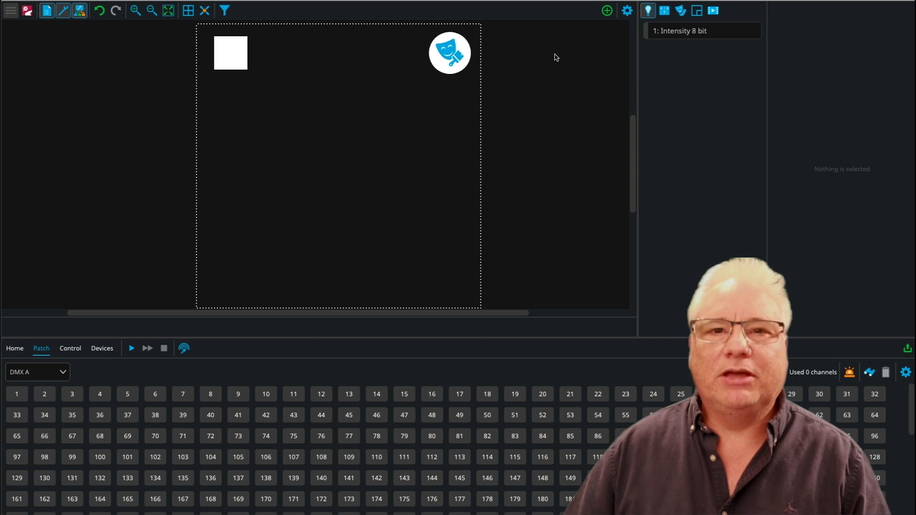
- Add one nLight Troffer TUWH fixture between the Intensity 8 bit fixture and the static look
{"action": "left_click", "coordinate": [608, 11]}
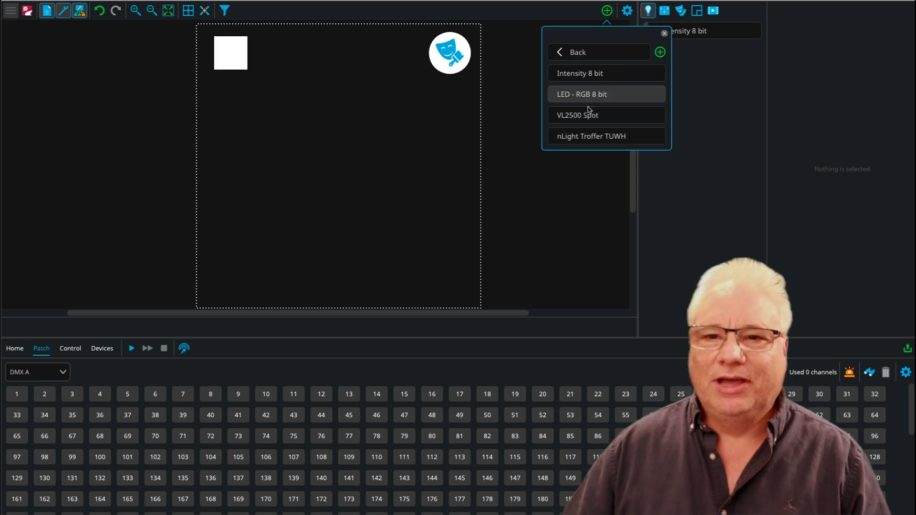
{"action": "left_click", "coordinate": [591, 137]}
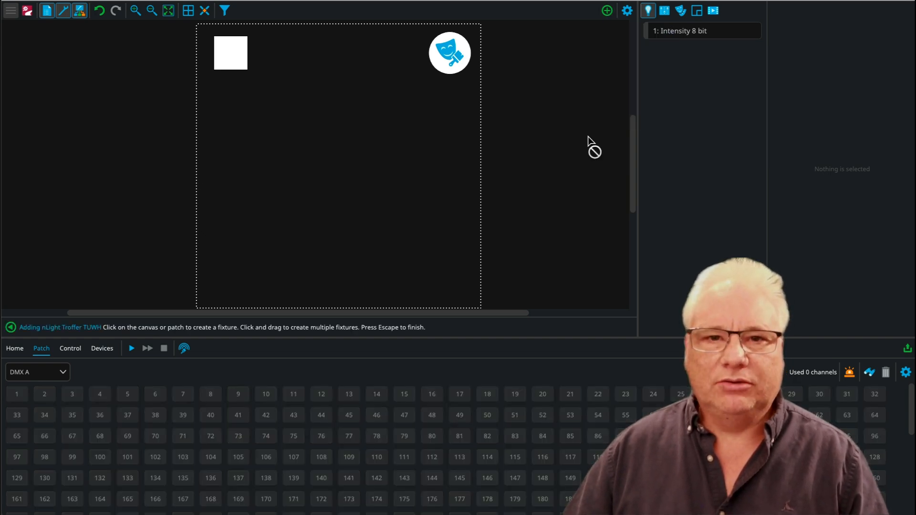
{"action": "left_click", "coordinate": [308, 79]}
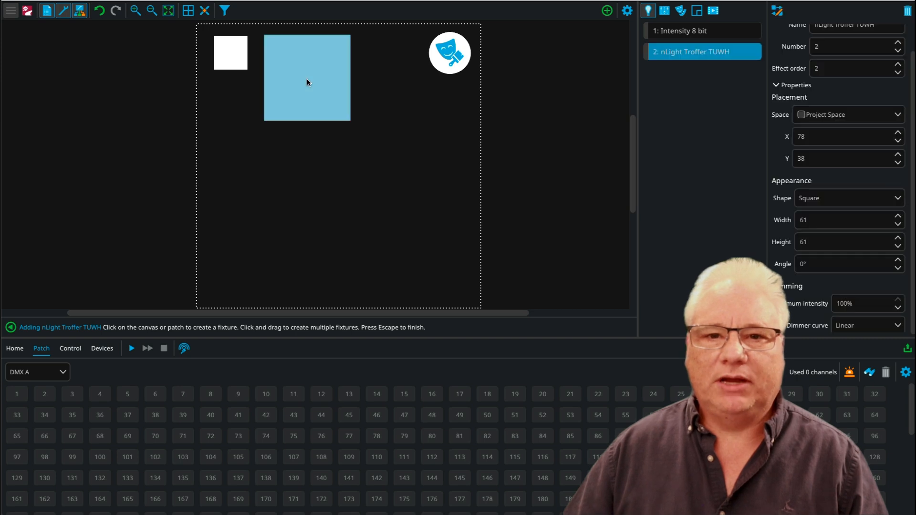
{"action": "key", "text": "Escape"}
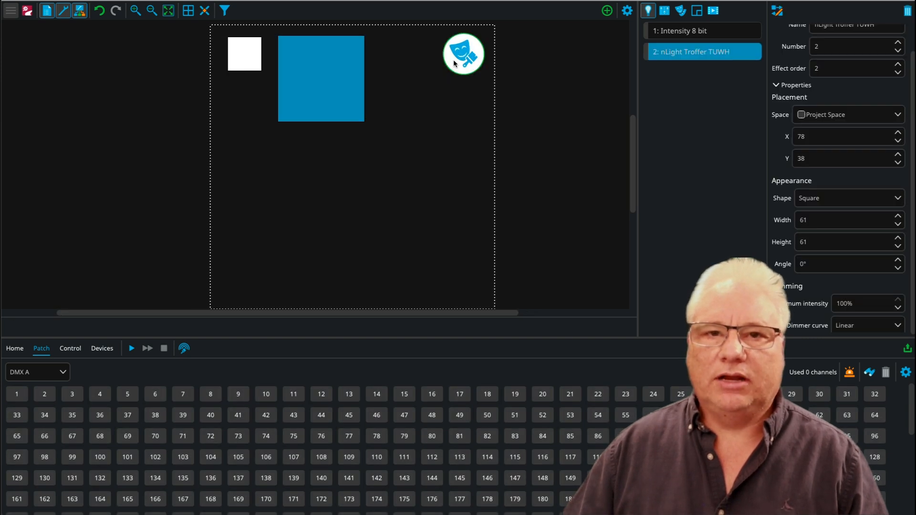
- Edit the static look to set both fixtures' intensity to 255 and the troffer's colour temperature to 157
{"action": "left_click", "coordinate": [454, 63]}
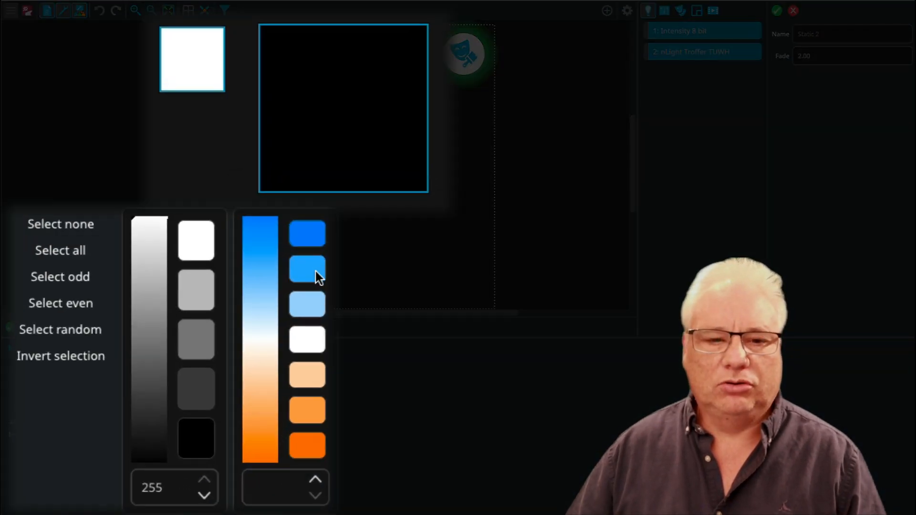
{"action": "left_click", "coordinate": [274, 327]}
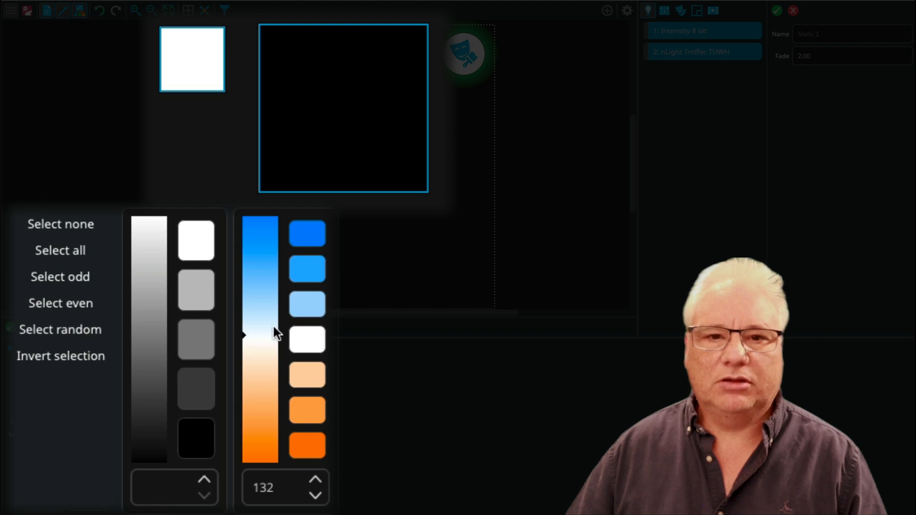
{"action": "left_click", "coordinate": [206, 234]}
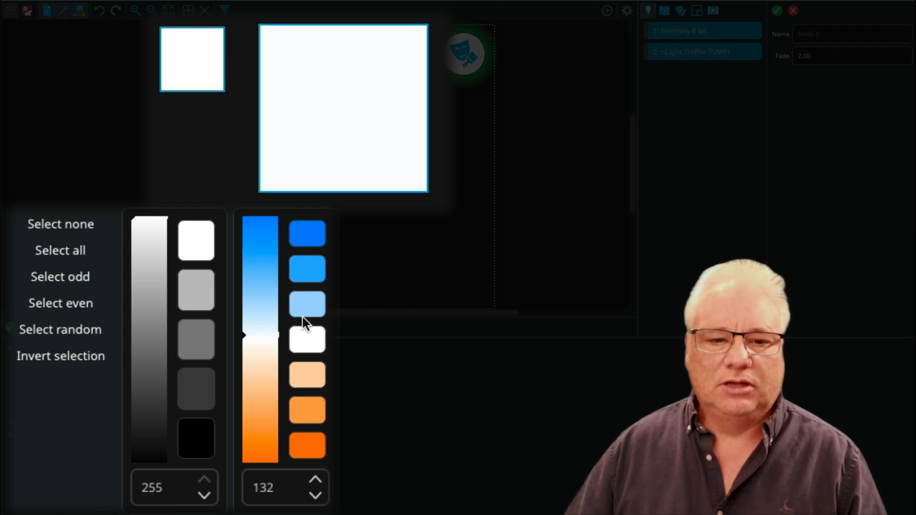
{"action": "mouse_move", "coordinate": [277, 319]}
{"action": "left_mouse_down"}
{"action": "mouse_move", "coordinate": [276, 248]}
{"action": "mouse_move", "coordinate": [268, 450]}
{"action": "left_mouse_up"}
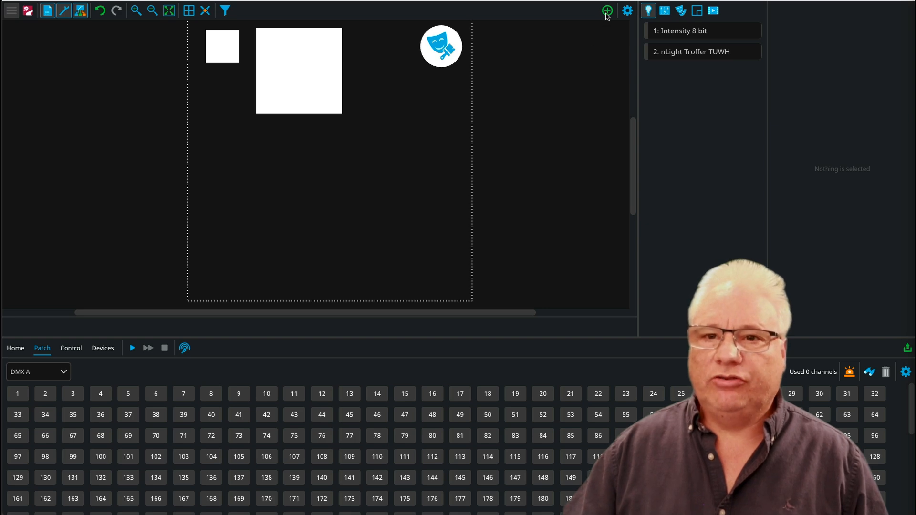
- Add one LED - RGB 8 bit fixture at X 135, Y 34, between the troffer and the static look
{"action": "left_click", "coordinate": [607, 12]}
{"action": "left_click", "coordinate": [584, 115]}
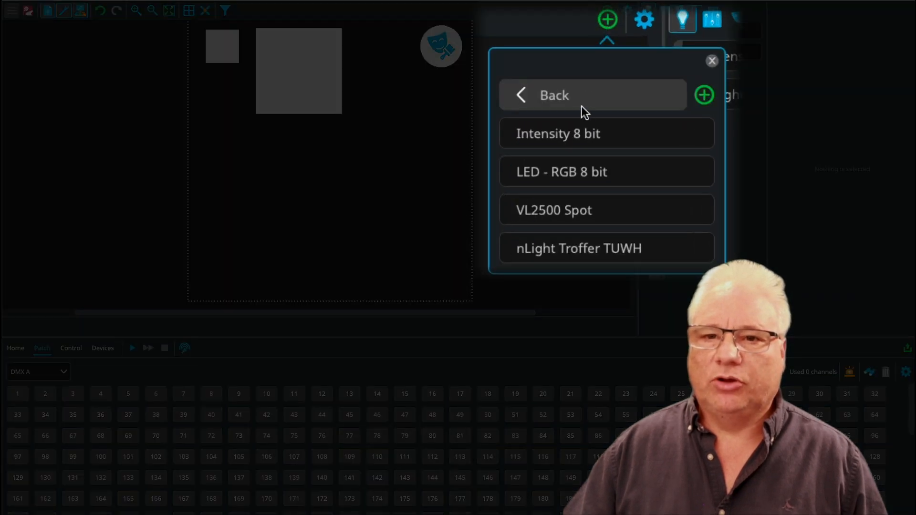
{"action": "left_click", "coordinate": [578, 173]}
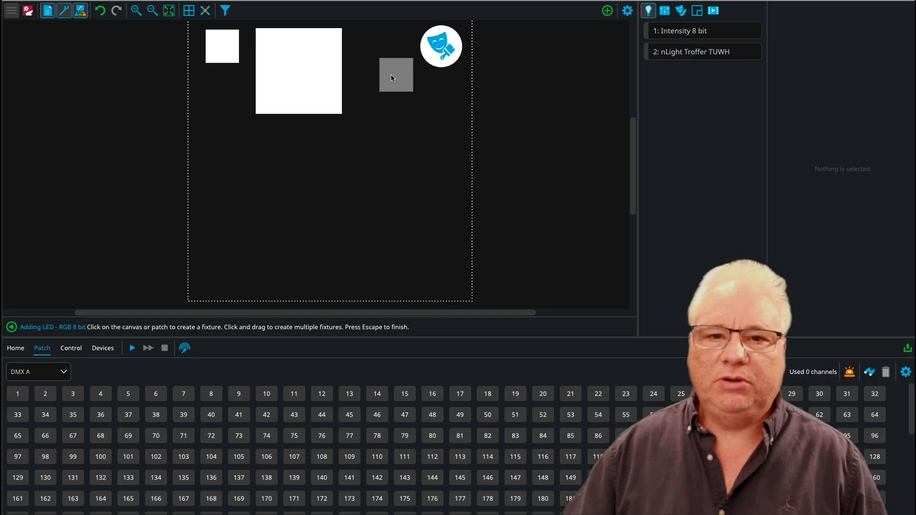
{"action": "left_click", "coordinate": [380, 67]}
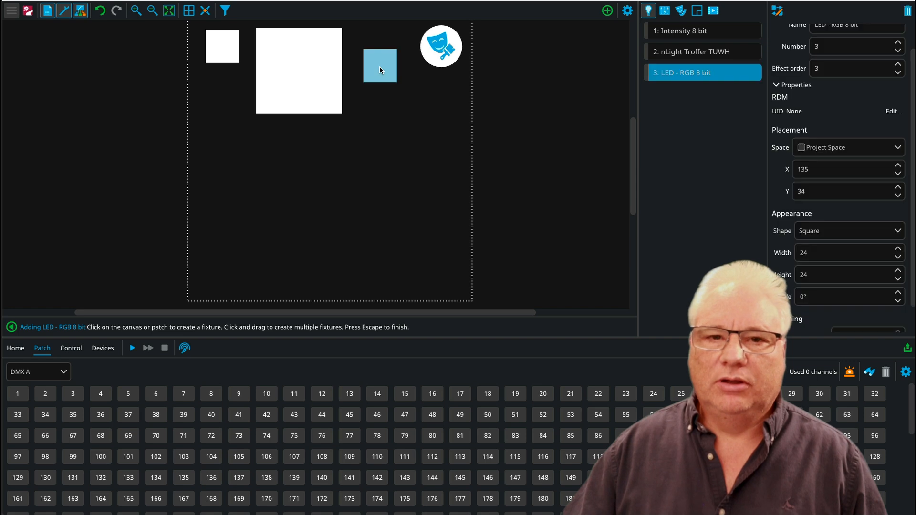
- Edit the static look to set all three fixtures' intensity to 255 and the troffer's colour temperature to 125
{"action": "double_click", "coordinate": [445, 56]}
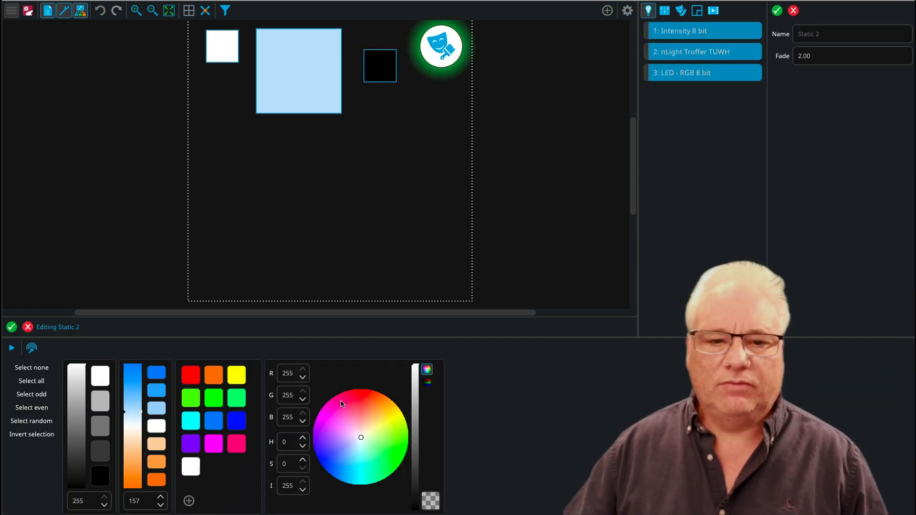
{"action": "left_click", "coordinate": [101, 375]}
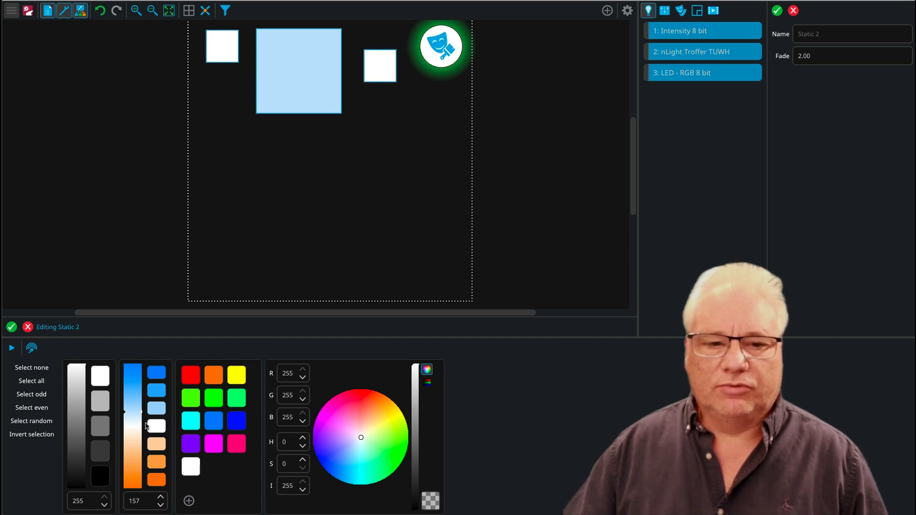
{"action": "mouse_move", "coordinate": [140, 412]}
{"action": "left_mouse_down"}
{"action": "mouse_move", "coordinate": [138, 455]}
{"action": "mouse_move", "coordinate": [141, 428]}
{"action": "left_mouse_up"}
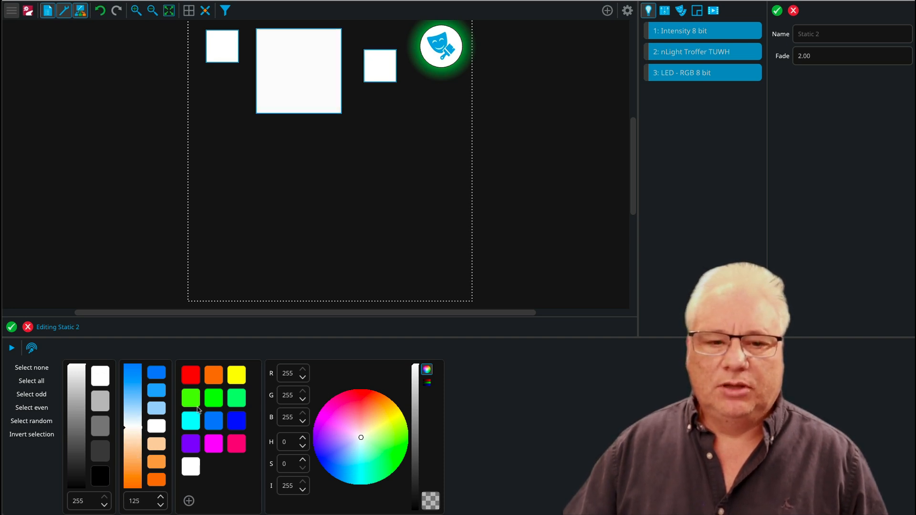
- Try several colours on the LED - RGB fixture using the colour wheel and the RGB and HSI sliders
{"action": "left_click_drag", "start_coordinate": [347, 397], "coordinate": [343, 441]}
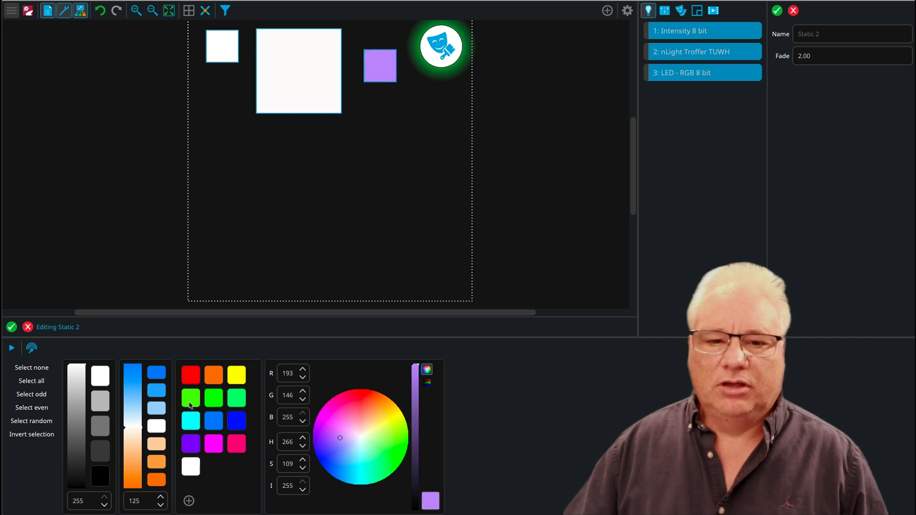
{"action": "left_click", "coordinate": [398, 408]}
{"action": "left_click", "coordinate": [428, 383]}
{"action": "mouse_move", "coordinate": [355, 398]}
{"action": "left_mouse_down"}
{"action": "mouse_move", "coordinate": [307, 397]}
{"action": "mouse_move", "coordinate": [342, 396]}
{"action": "left_mouse_up"}
{"action": "left_click_drag", "start_coordinate": [289, 445], "coordinate": [368, 471]}
{"action": "left_click_drag", "start_coordinate": [314, 418], "coordinate": [328, 441]}
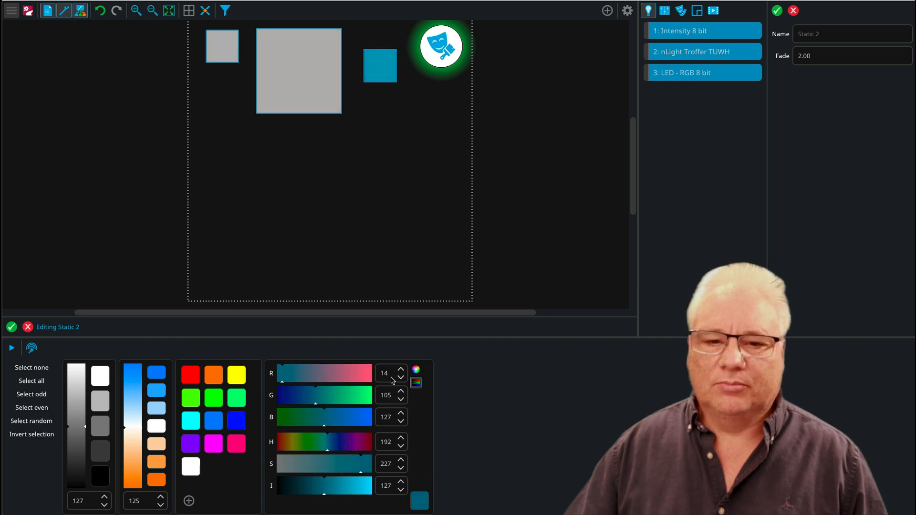
{"action": "left_click", "coordinate": [416, 369]}
{"action": "left_click", "coordinate": [360, 431]}
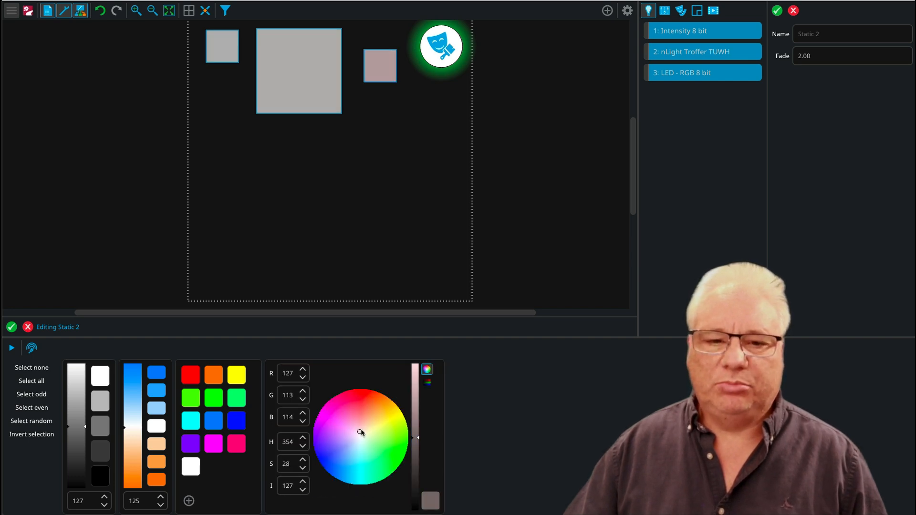
- Set the LED - RGB fixture to the red preset and select only that fixture in the fixture list
{"action": "left_click", "coordinate": [192, 378]}
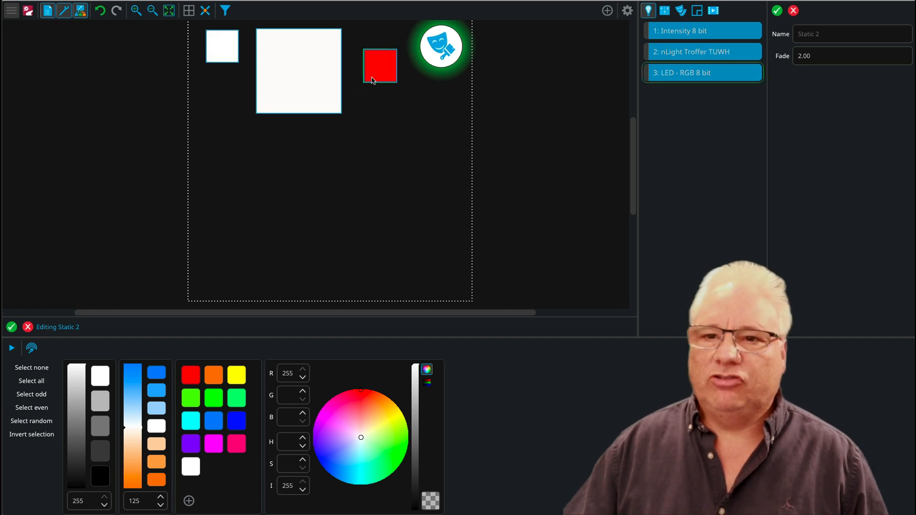
{"action": "left_click", "coordinate": [710, 54]}
{"action": "left_click", "coordinate": [704, 72]}
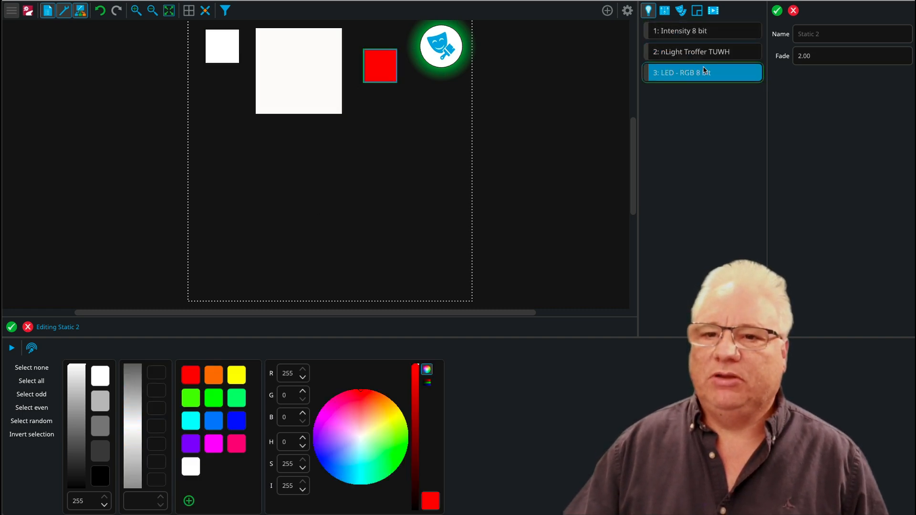
- Set the LED - RGB fixture to salmon pink (R 255, G 186, B 172), save it as a colour preset and finish editing the look
{"action": "left_click", "coordinate": [365, 414]}
{"action": "left_click_drag", "start_coordinate": [362, 418], "coordinate": [363, 420]}
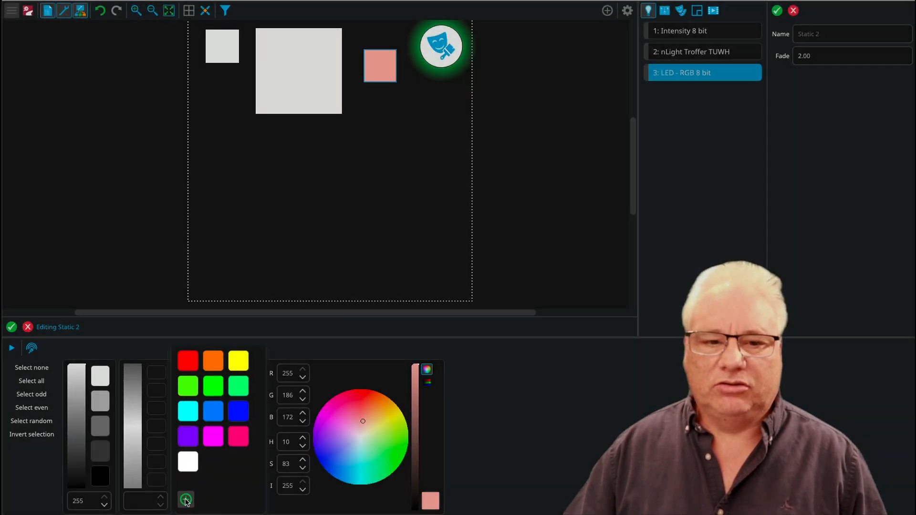
{"action": "left_click", "coordinate": [185, 496]}
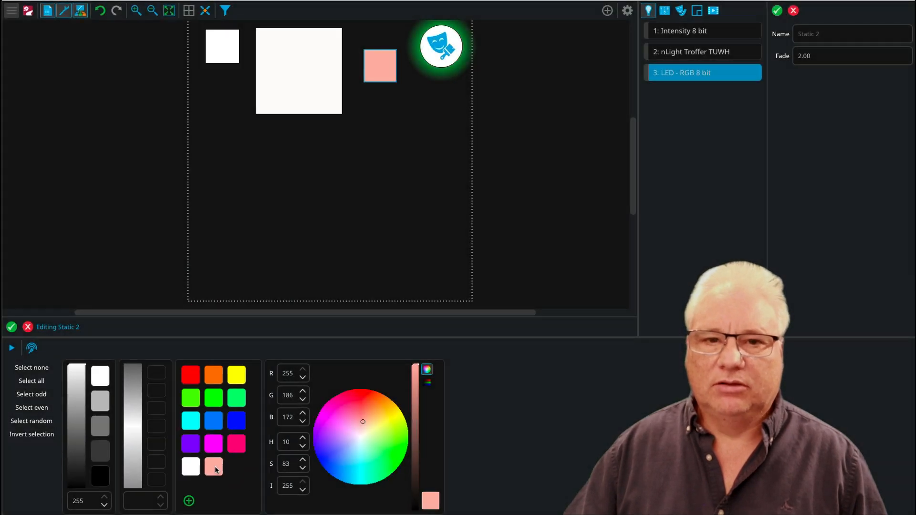
{"action": "left_click", "coordinate": [12, 327]}
- Add a second LED - RGB 8 bit fixture just below the first and apply the saved salmon preset to it in the static look
{"action": "left_click", "coordinate": [607, 10]}
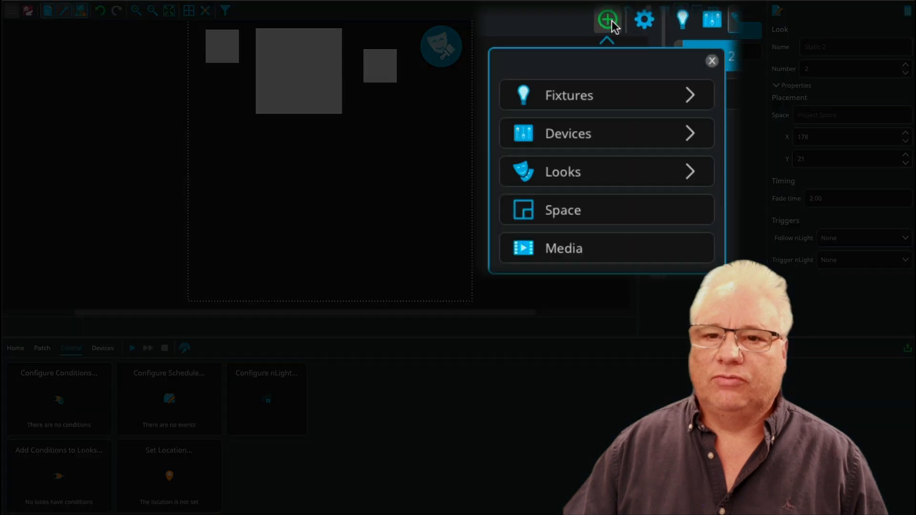
{"action": "left_click", "coordinate": [588, 107]}
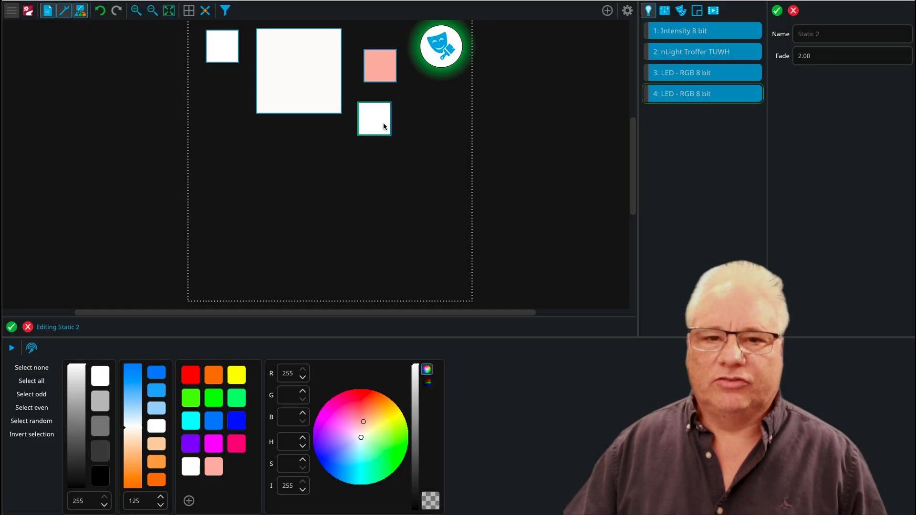
{"action": "left_click", "coordinate": [384, 123]}
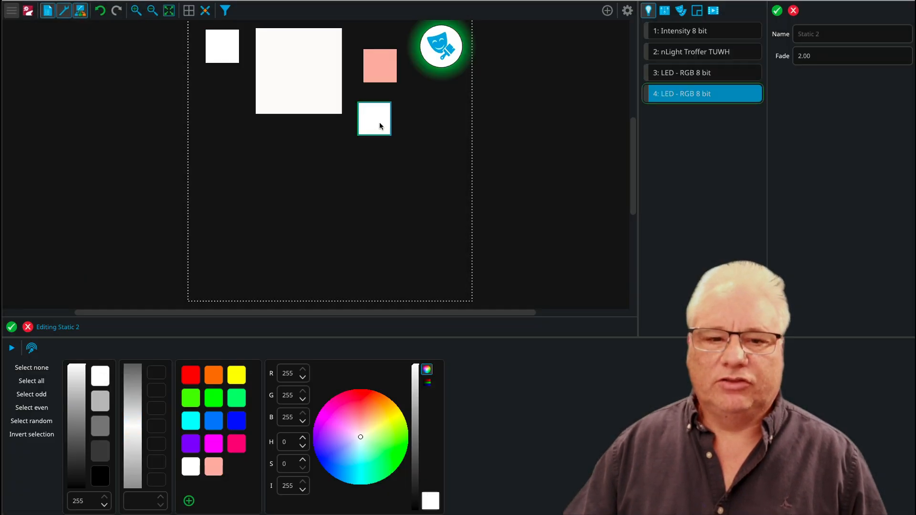
{"action": "left_click", "coordinate": [215, 468]}
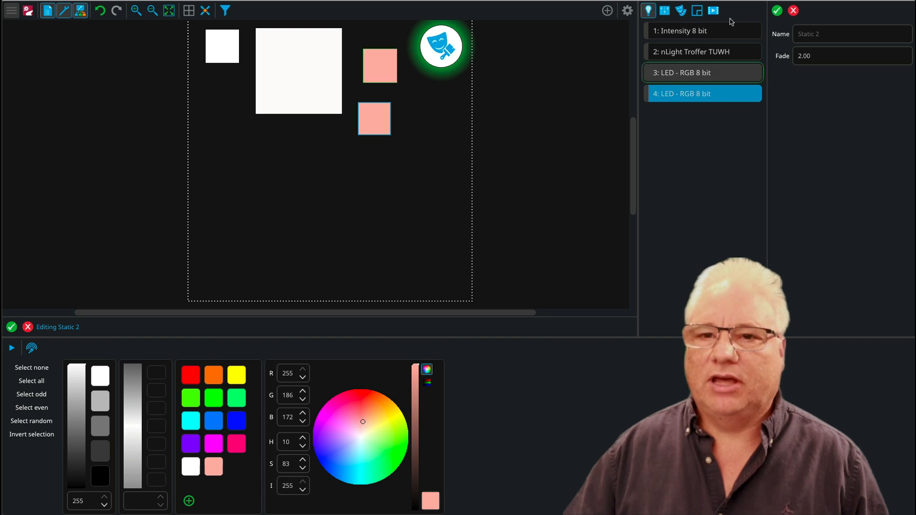
{"action": "left_click", "coordinate": [12, 327]}
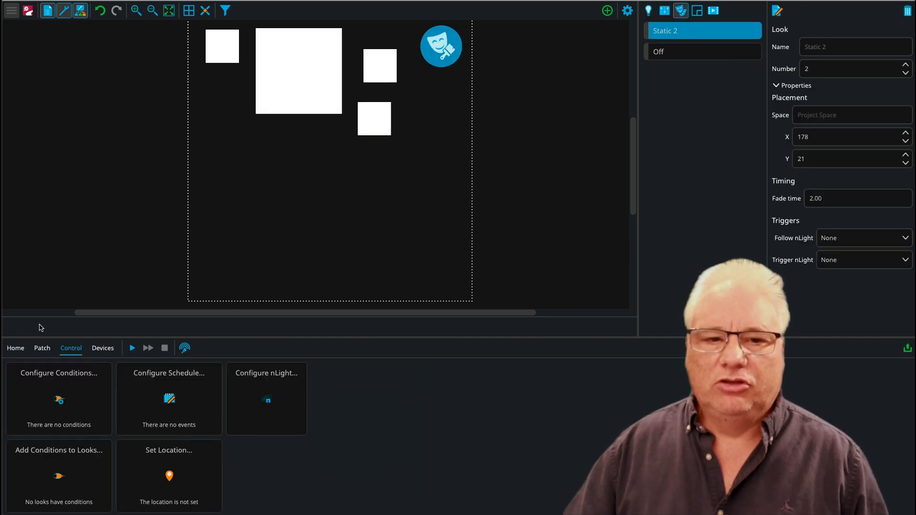
- Add one VL2500 Spot fixture at X 116, Y 146, below the other fixtures
{"action": "left_click", "coordinate": [608, 11]}
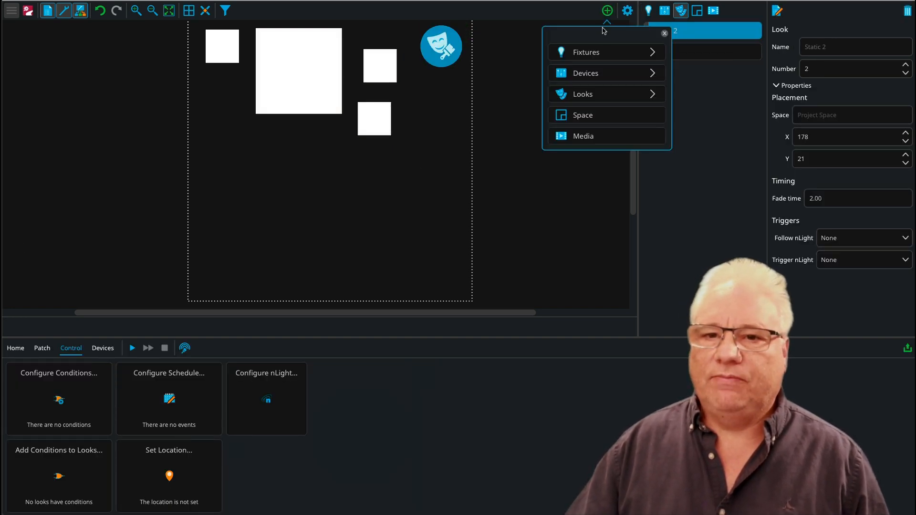
{"action": "left_click", "coordinate": [596, 53]}
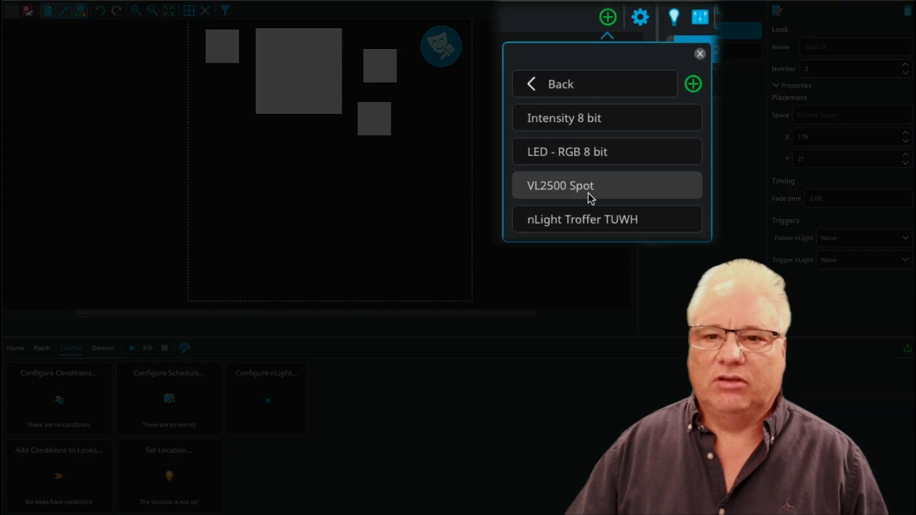
{"action": "left_click", "coordinate": [620, 194]}
{"action": "left_click", "coordinate": [354, 228]}
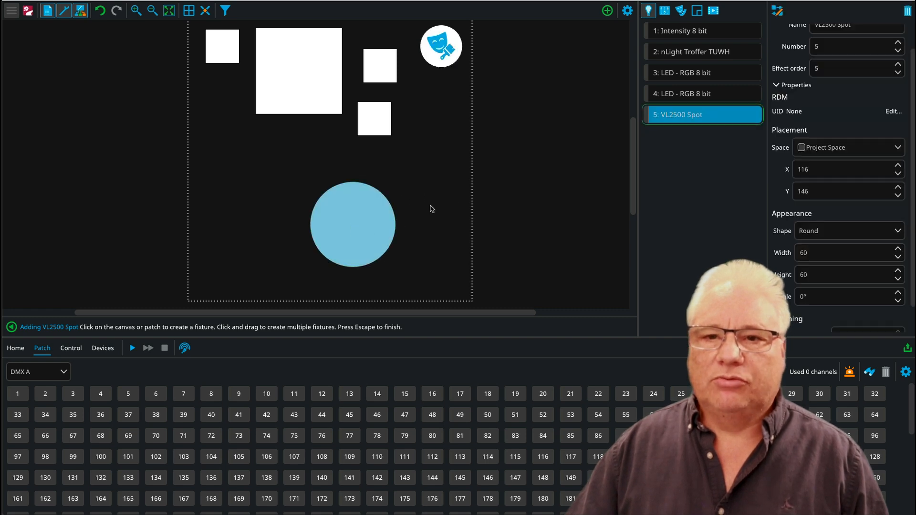
{"action": "left_click", "coordinate": [12, 327]}
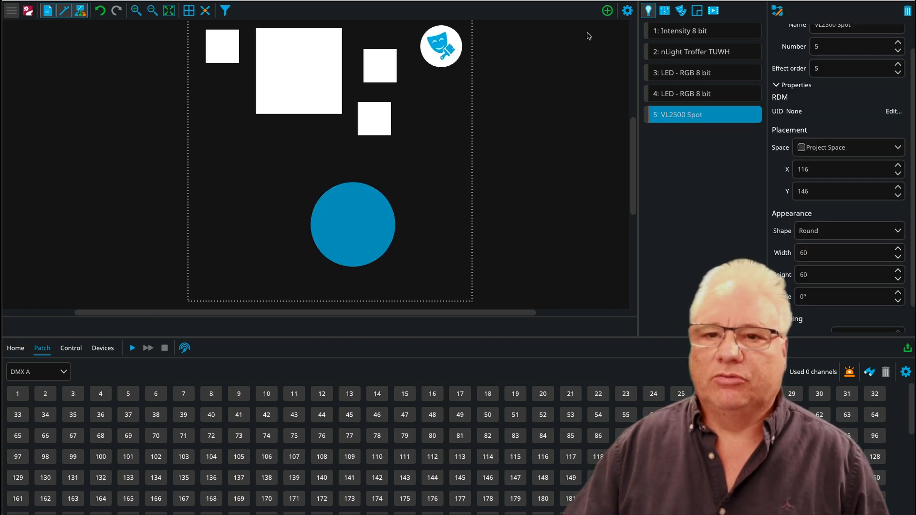
- Edit the static look to set all fixtures' intensity to 255 and the colour-capable fixtures to the red preset
{"action": "left_click", "coordinate": [448, 53]}
{"action": "left_click", "coordinate": [448, 53]}
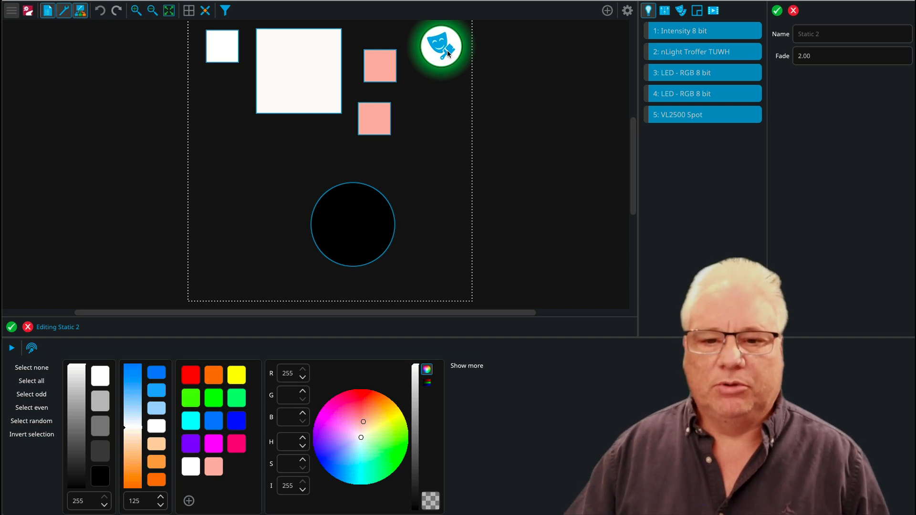
{"action": "left_click", "coordinate": [97, 380]}
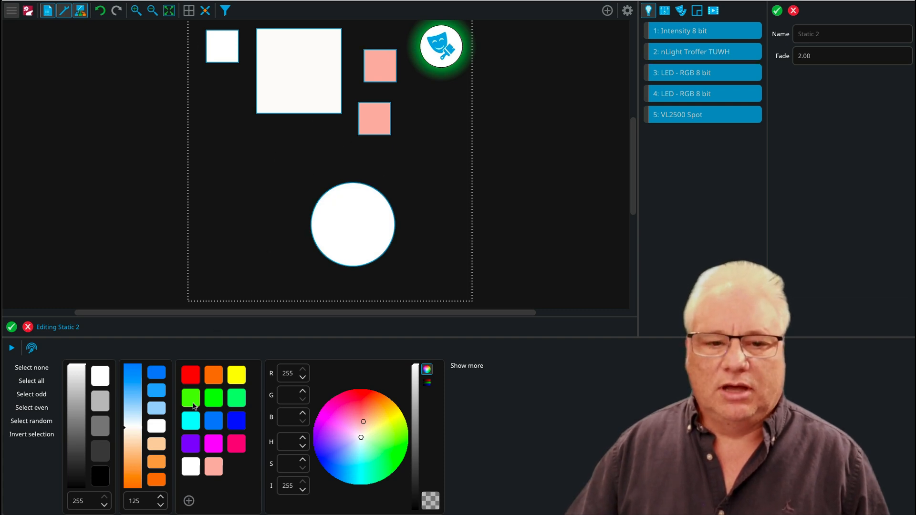
{"action": "left_click", "coordinate": [191, 377]}
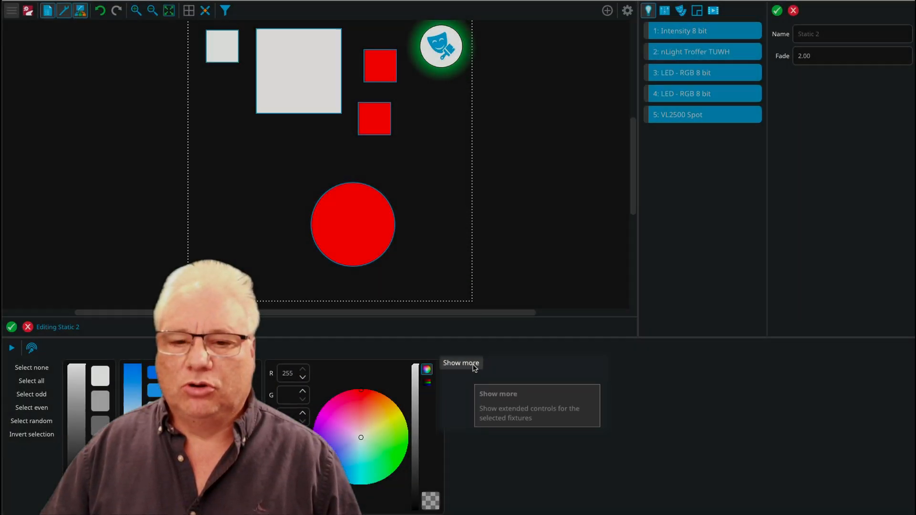
- Show the extended fixture controls and set the VL2500 Spot's pan to 25841 and tilt to 40758
{"action": "left_click", "coordinate": [453, 358]}
{"action": "left_click_drag", "start_coordinate": [369, 335], "coordinate": [369, 352]}
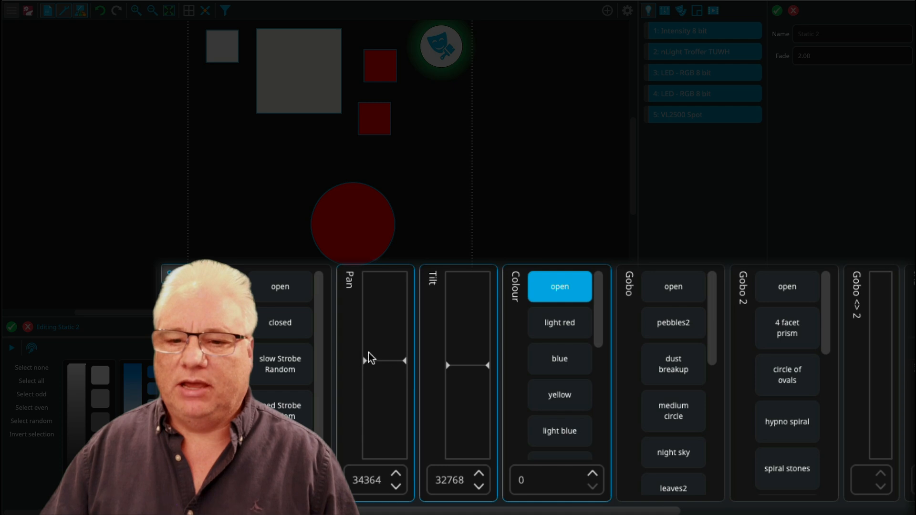
{"action": "mouse_move", "coordinate": [469, 331]}
{"action": "left_mouse_down"}
{"action": "mouse_move", "coordinate": [464, 369]}
{"action": "mouse_move", "coordinate": [468, 341]}
{"action": "left_mouse_up"}
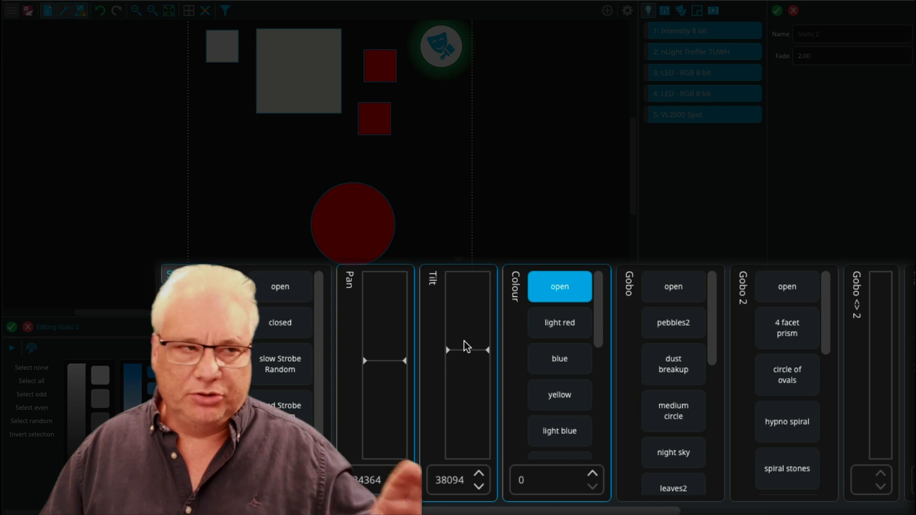
{"action": "left_click_drag", "start_coordinate": [462, 345], "coordinate": [463, 326]}
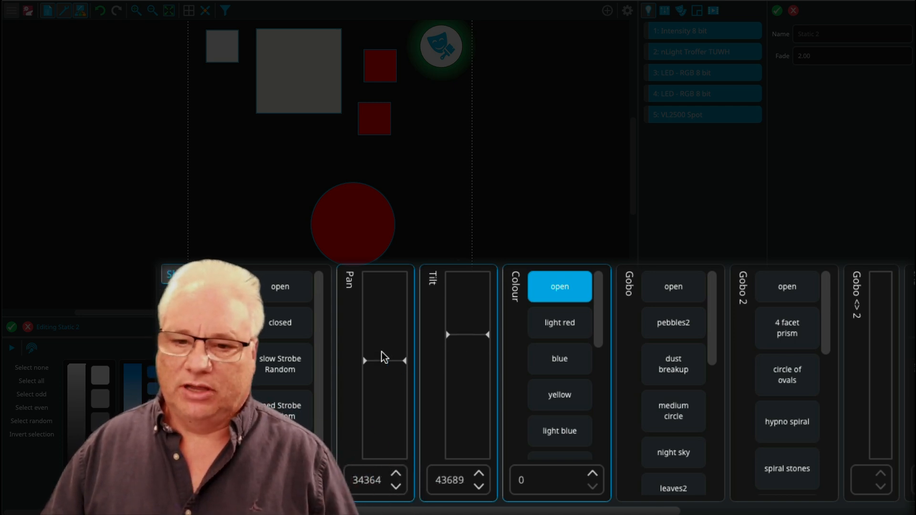
{"action": "left_click_drag", "start_coordinate": [377, 356], "coordinate": [391, 366]}
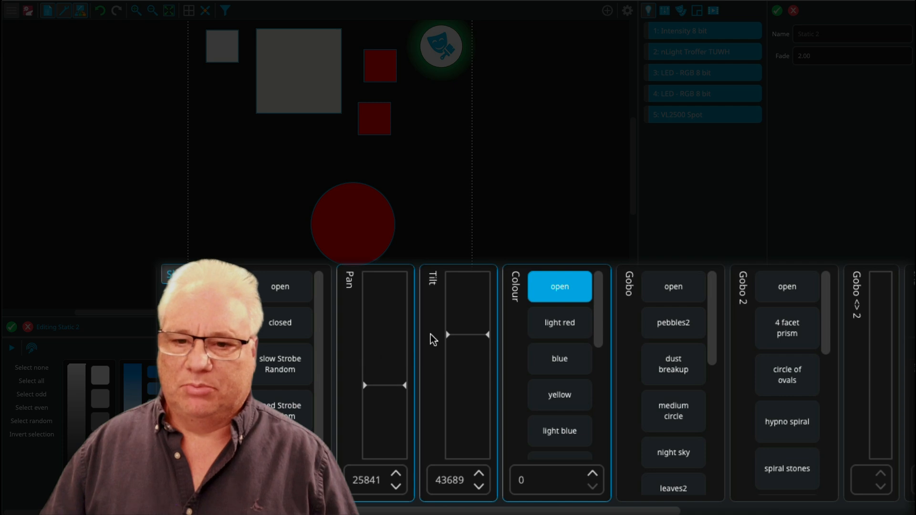
{"action": "left_click_drag", "start_coordinate": [452, 322], "coordinate": [456, 329]}
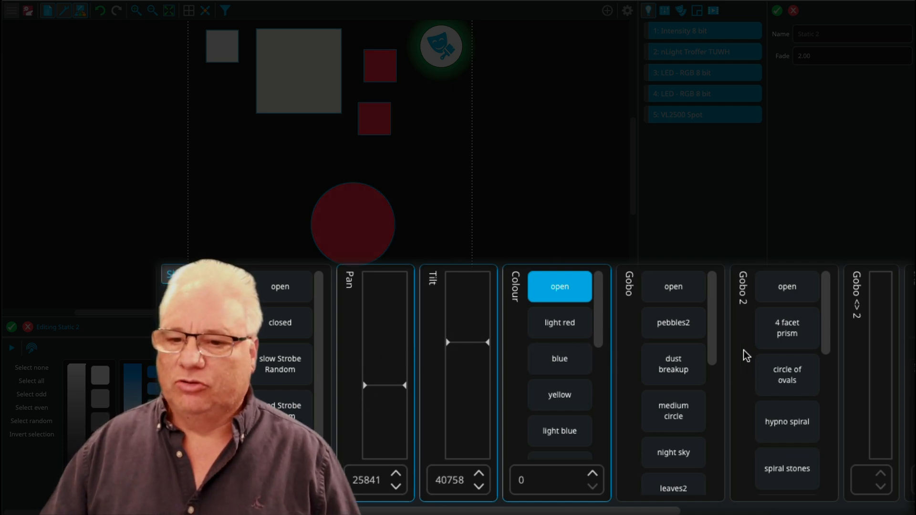
- Set the VL2500 Spot's gobo to dust breakup, iris to 149, focus to 163, zoom to 117 and Gobo 2 to circle of ovals
{"action": "left_click", "coordinate": [675, 365]}
{"action": "scroll", "coordinate": [706, 376], "scroll_direction": "down", "scroll_amount": 5}
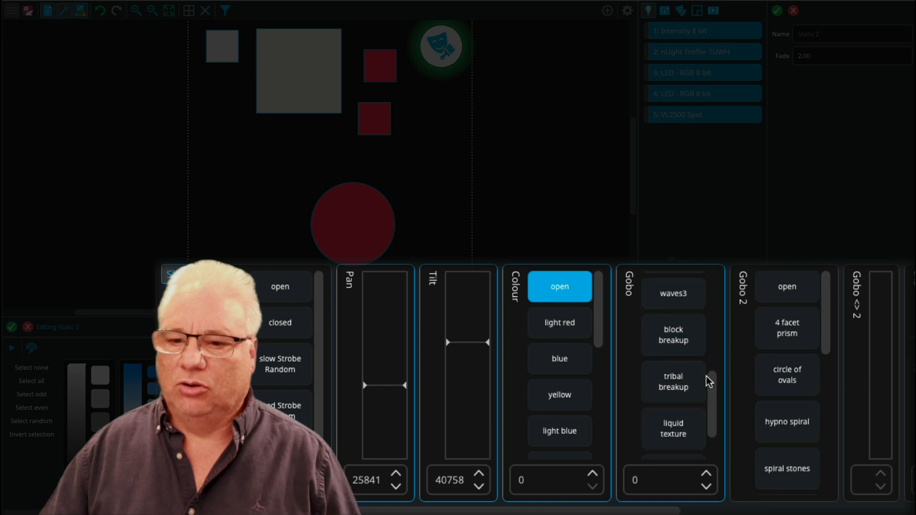
{"action": "scroll", "coordinate": [738, 391], "scroll_direction": "right", "scroll_amount": 5}
{"action": "mouse_move", "coordinate": [656, 356]}
{"action": "left_mouse_down"}
{"action": "mouse_move", "coordinate": [655, 381]}
{"action": "mouse_move", "coordinate": [666, 350]}
{"action": "left_mouse_up"}
{"action": "left_click_drag", "start_coordinate": [726, 388], "coordinate": [795, 380]}
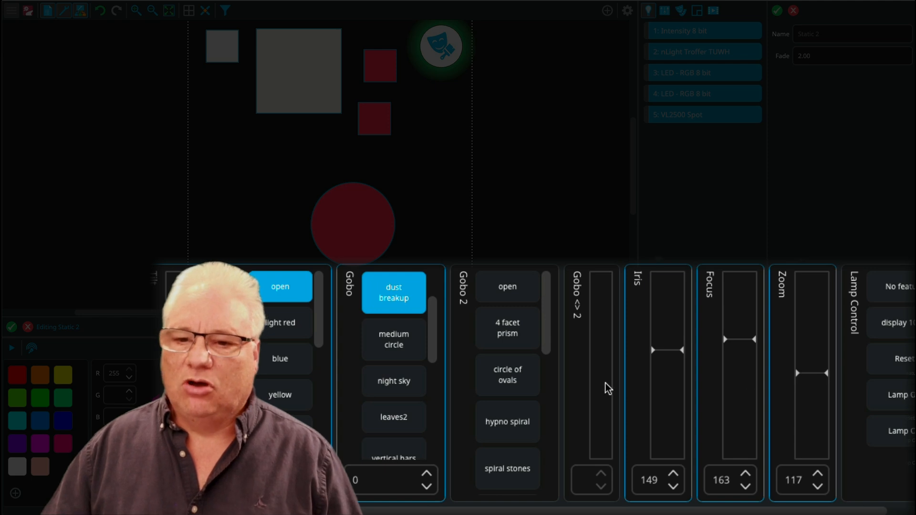
{"action": "left_click", "coordinate": [499, 371]}
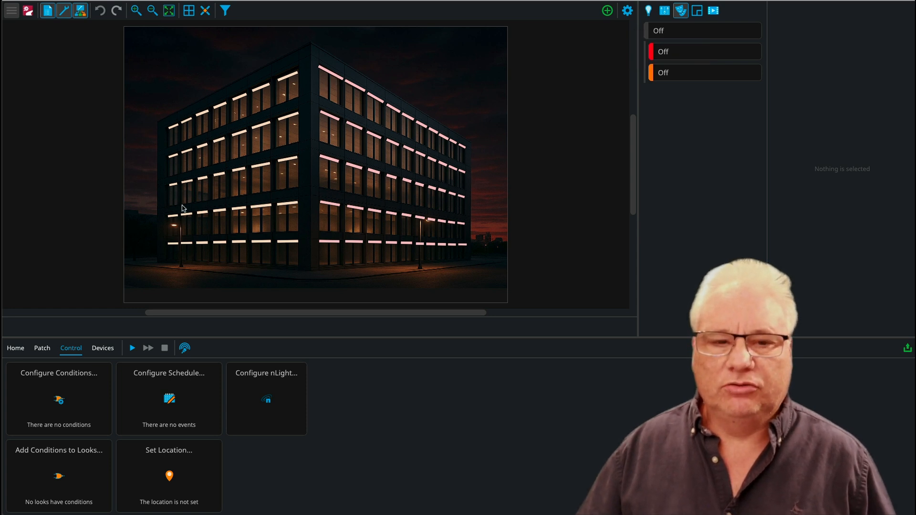
- In the building project, add a static look at X 1400, Y 1019 and set all LED fixtures in it to intensity 255
{"action": "left_click", "coordinate": [607, 13]}
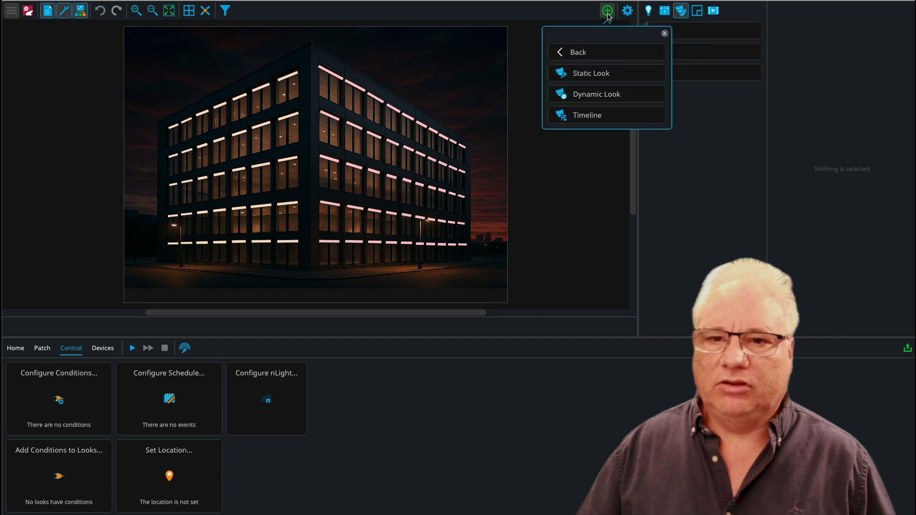
{"action": "left_click", "coordinate": [602, 73]}
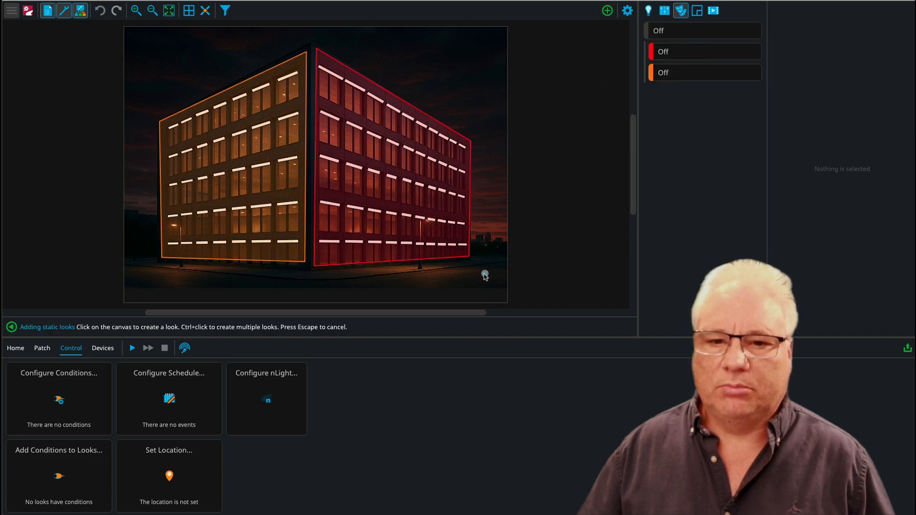
{"action": "left_click", "coordinate": [482, 289]}
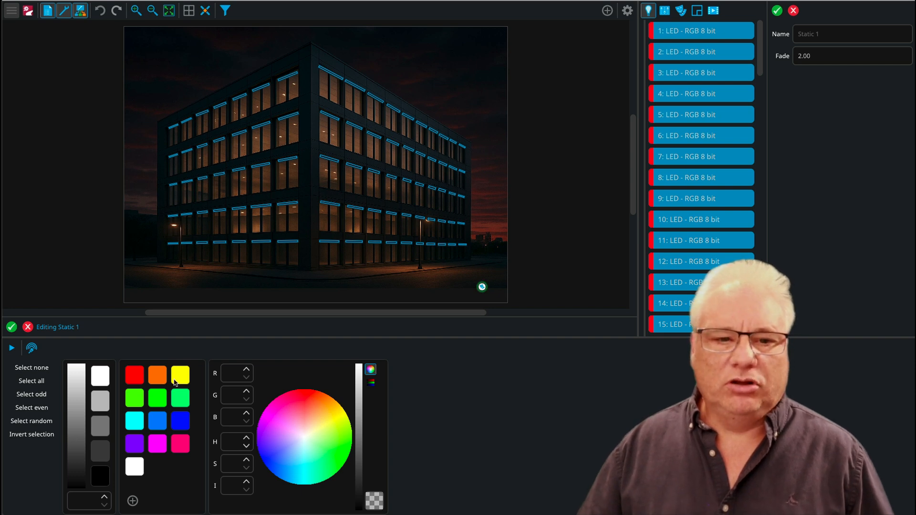
{"action": "left_click", "coordinate": [101, 376]}
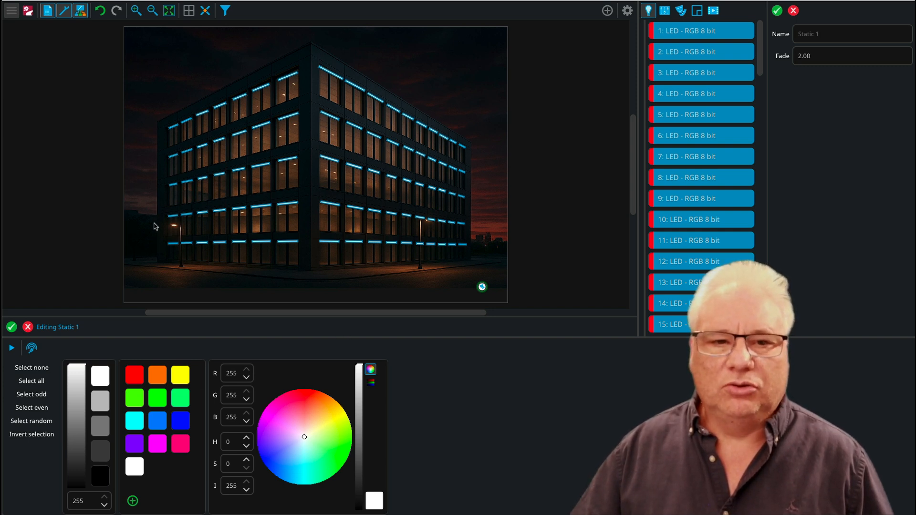
- Colour the building's bottom, middle and top LED rows red, leaving out the five leftmost fixtures of the top row
{"action": "left_click_drag", "start_coordinate": [152, 236], "coordinate": [479, 257]}
{"action": "left_click_drag", "start_coordinate": [155, 175], "coordinate": [469, 202]}
{"action": "left_click_drag", "start_coordinate": [233, 153], "coordinate": [367, 184]}
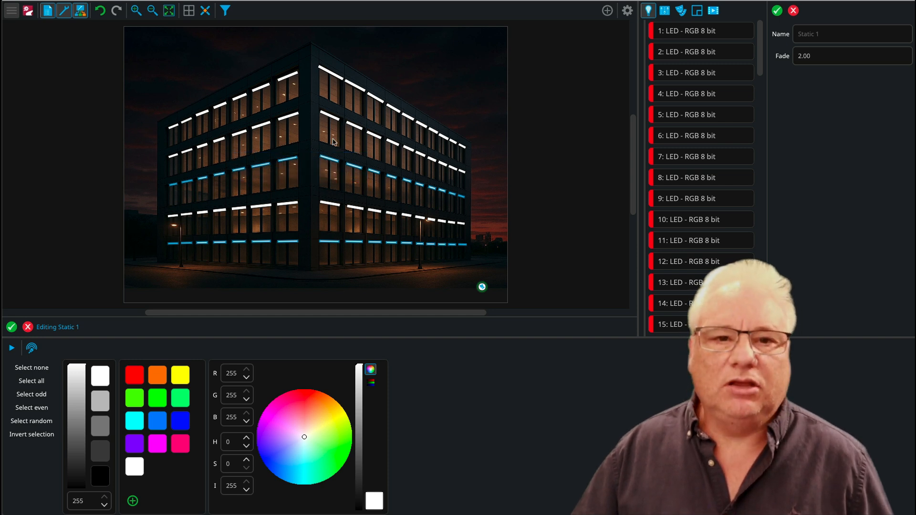
{"action": "left_click_drag", "start_coordinate": [231, 66], "coordinate": [474, 153]}
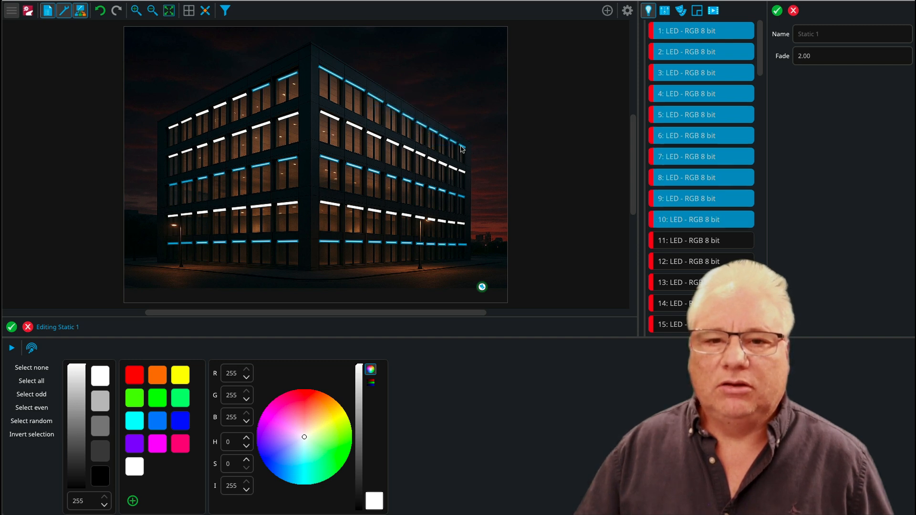
{"action": "left_click", "coordinate": [135, 376]}
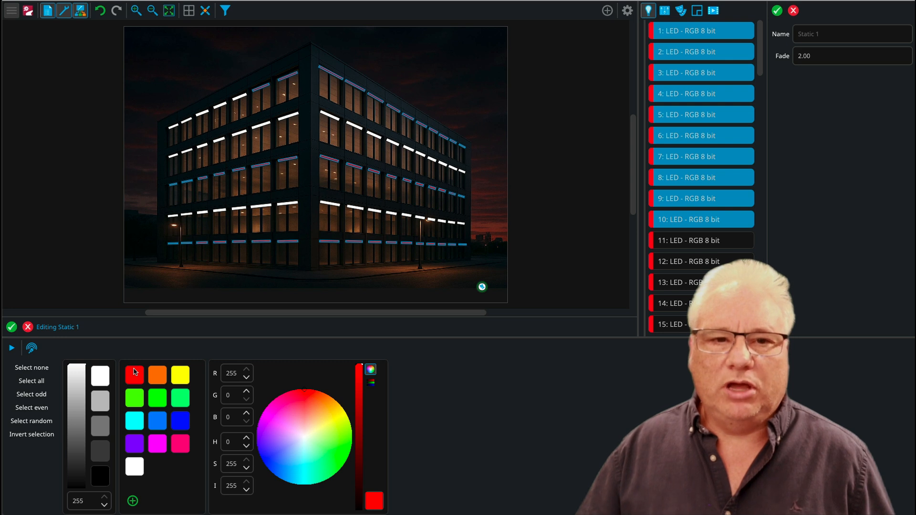
- Colour the five leftmost fixtures of the building's top two LED rows with the blue preset (R 0, G 128, B 255)
{"action": "left_click_drag", "start_coordinate": [150, 96], "coordinate": [246, 159]}
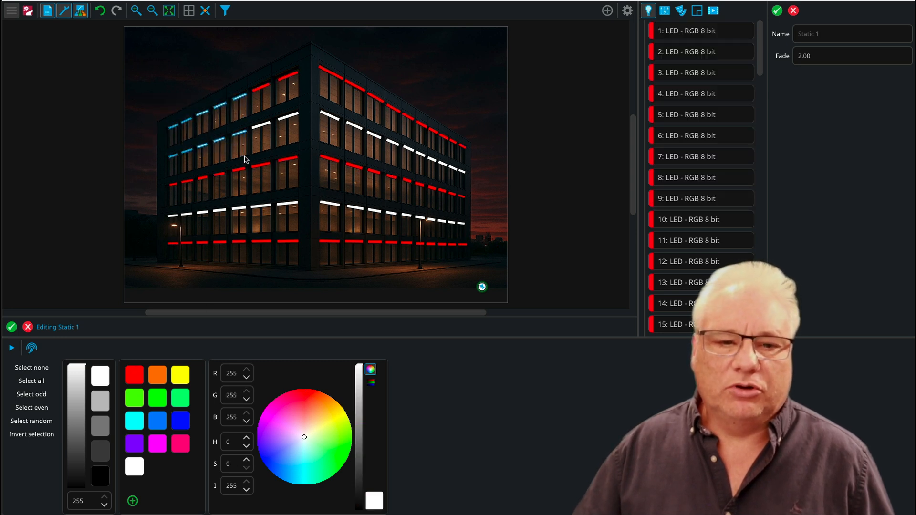
{"action": "left_click", "coordinate": [155, 424]}
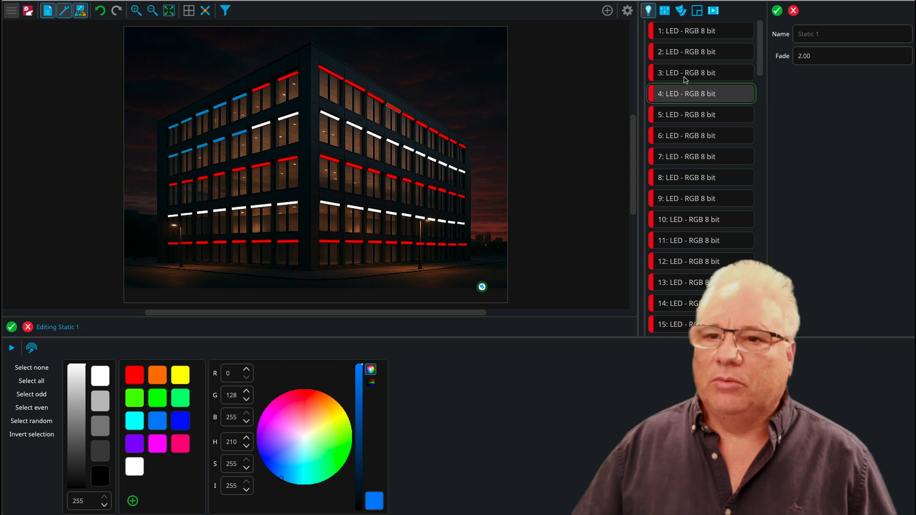
- Name the static look Flag and finish editing it
{"action": "left_click", "coordinate": [814, 33]}
{"action": "type", "text": "F"}
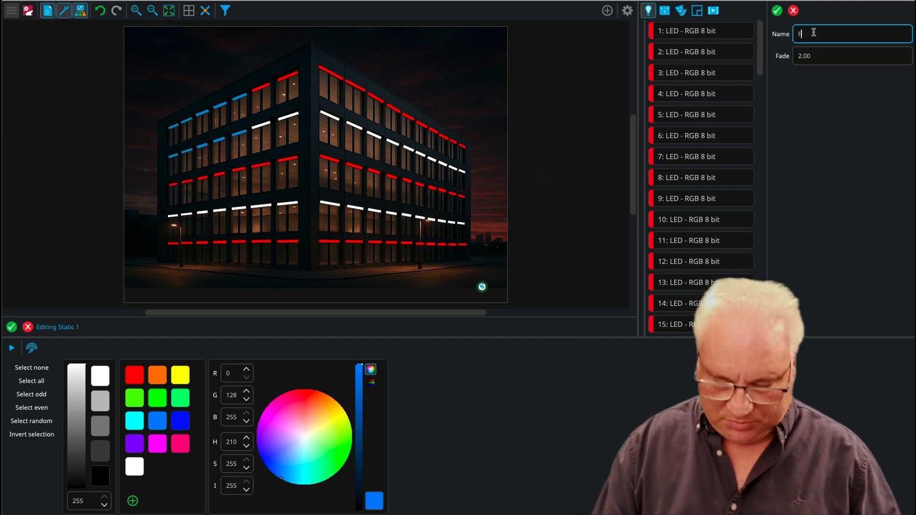
{"action": "type", "text": "lag"}
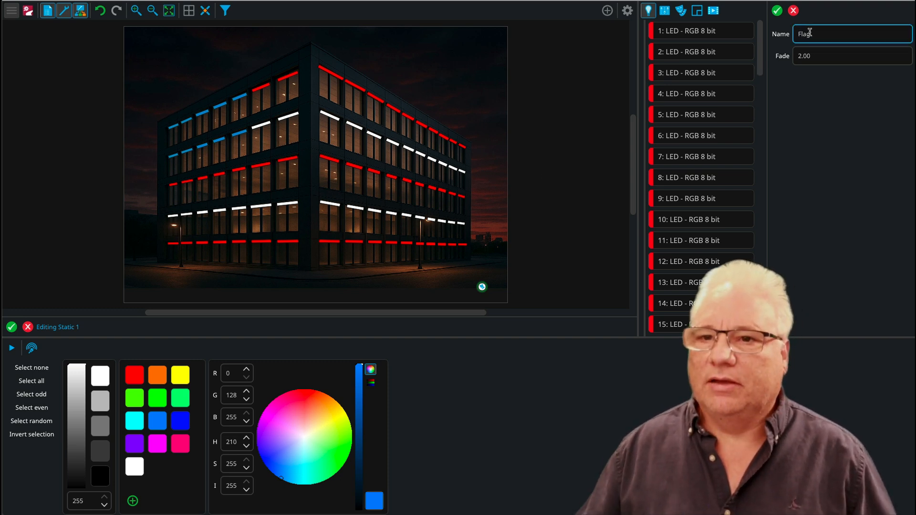
{"action": "left_click", "coordinate": [778, 12]}
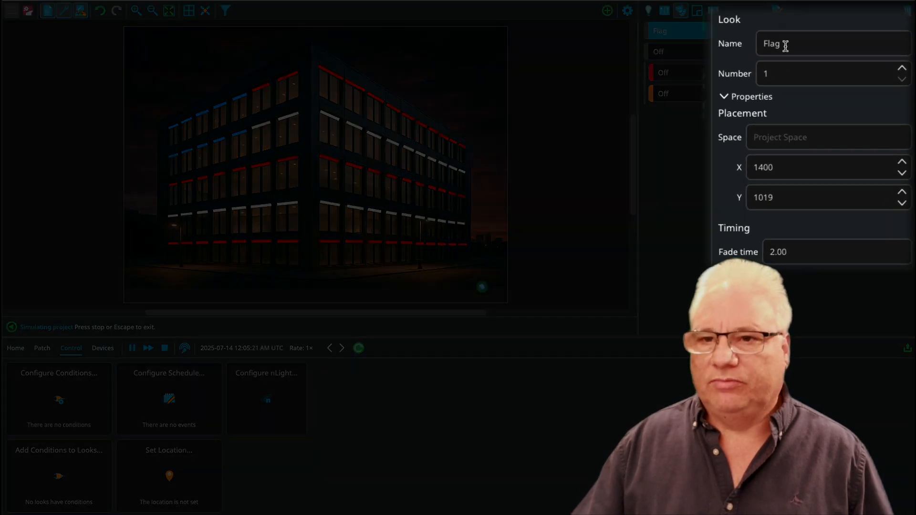
- Set the Flag look's fade time to 5.00 and play the look in the simulation
{"action": "left_click", "coordinate": [794, 254]}
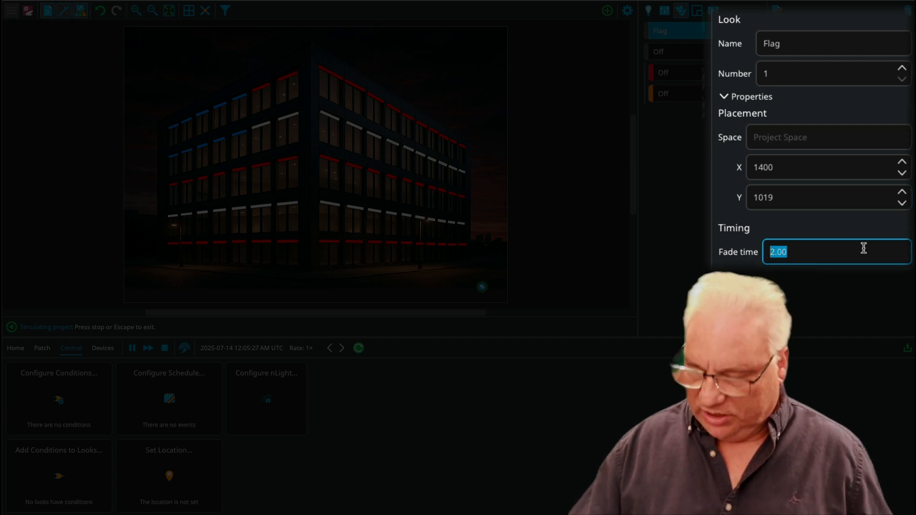
{"action": "key", "text": "Return"}
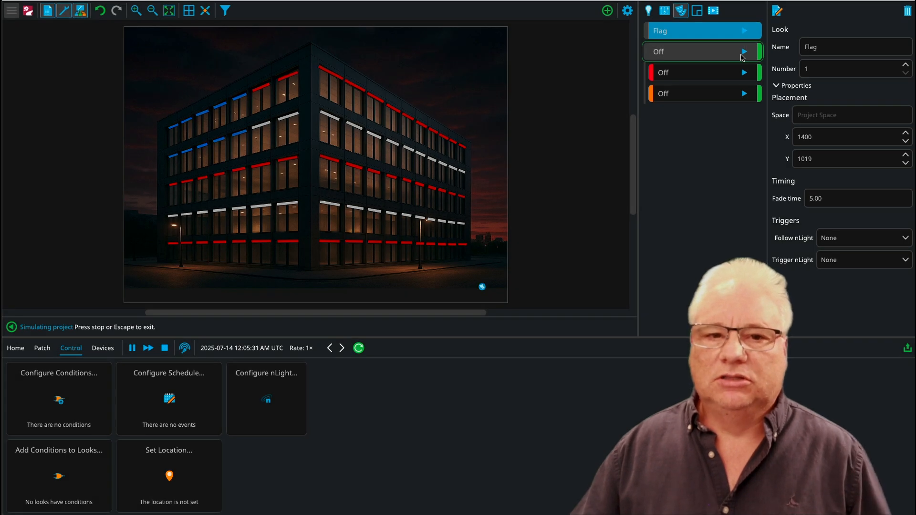
{"action": "left_click", "coordinate": [744, 33]}
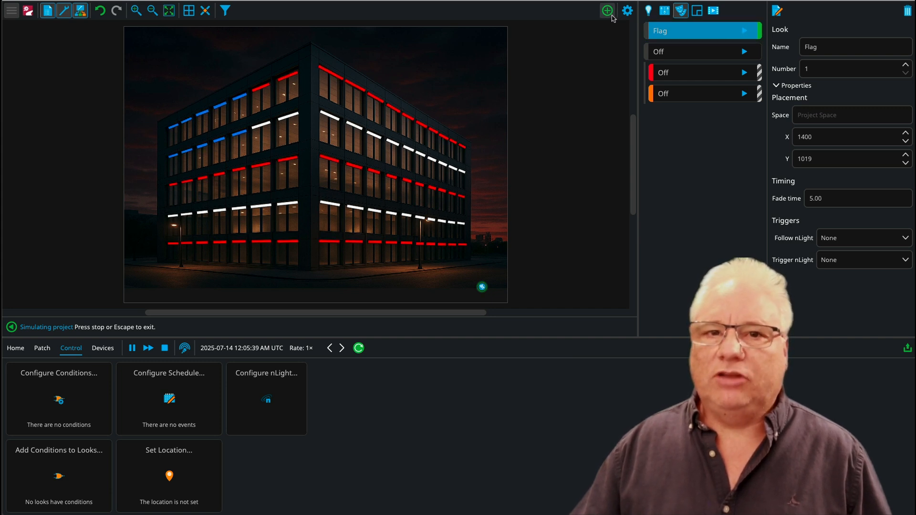
- Add a dynamic look to the project space at X 1331, Y 1019, just beside the Flag look
{"action": "left_click", "coordinate": [608, 16]}
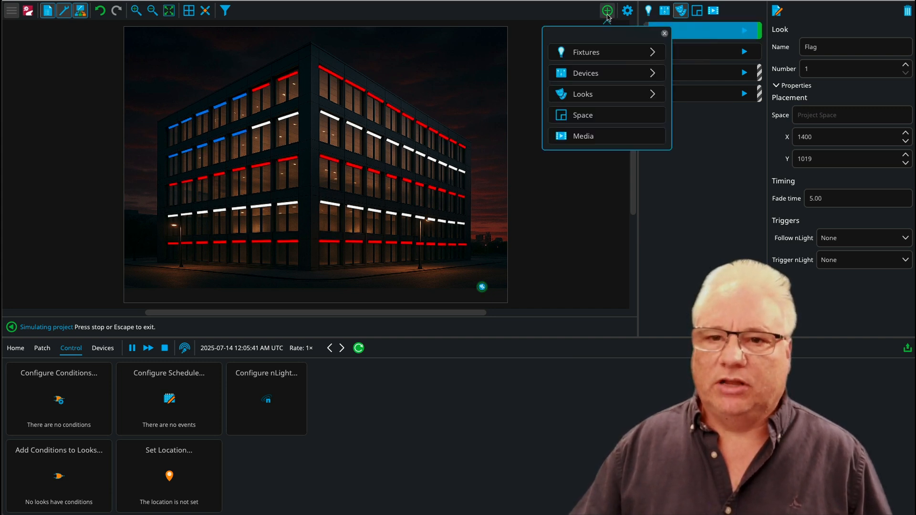
{"action": "left_click", "coordinate": [595, 101]}
{"action": "left_click", "coordinate": [597, 98]}
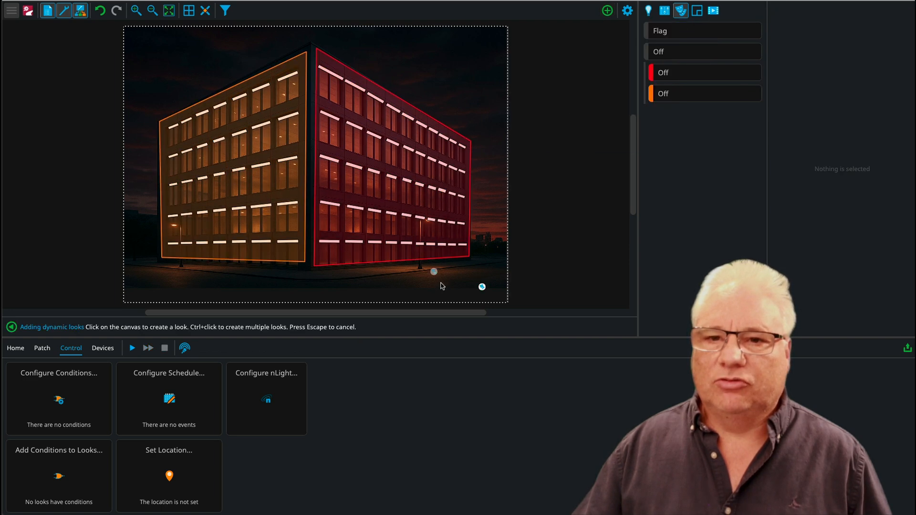
{"action": "left_click", "coordinate": [465, 289]}
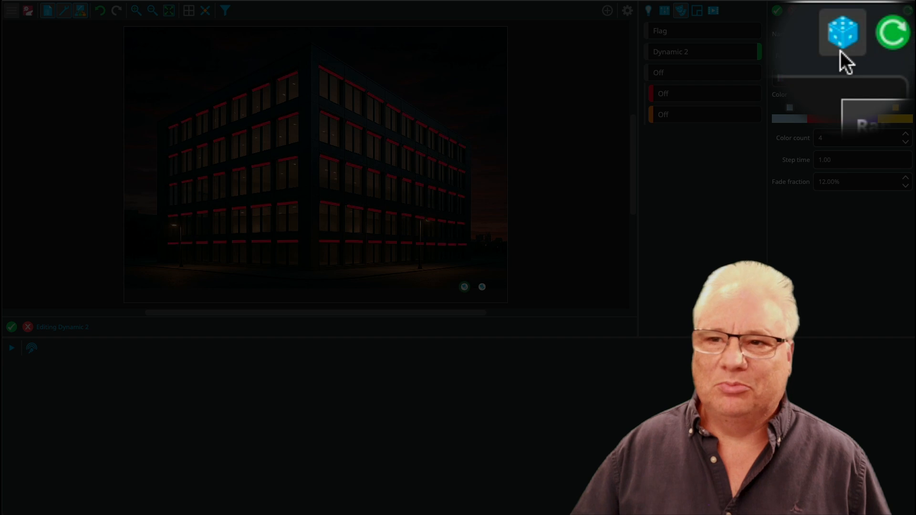
- Randomize the dynamic look's Color Sequence settings four times, and try the Color Sequence Halo preset
{"action": "left_click", "coordinate": [889, 18]}
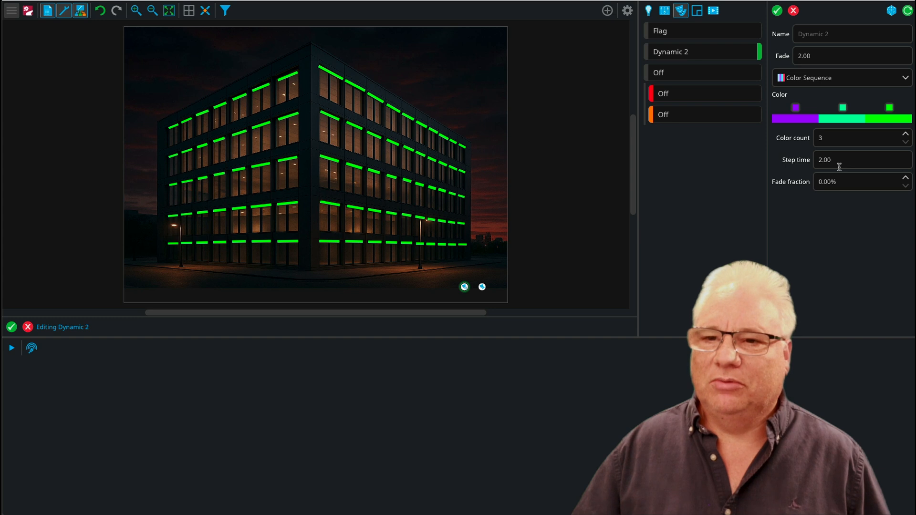
{"action": "left_click", "coordinate": [891, 10]}
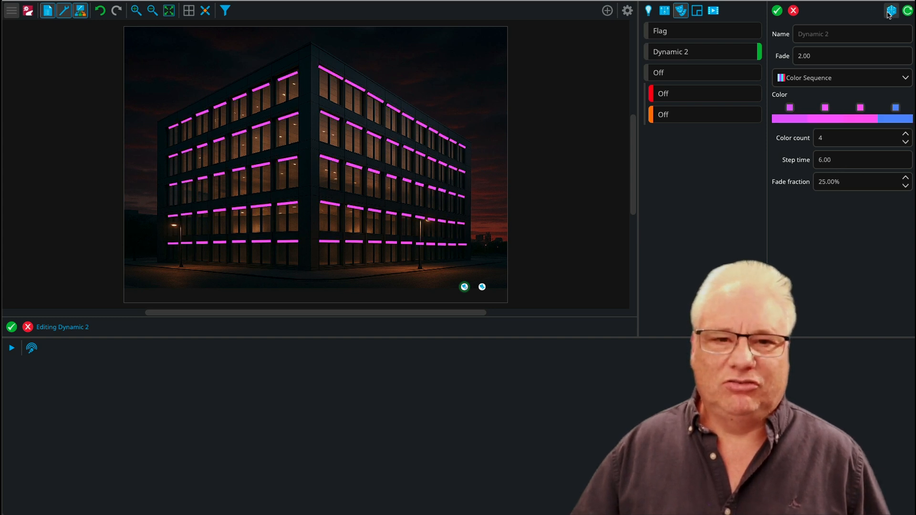
{"action": "left_click", "coordinate": [891, 10]}
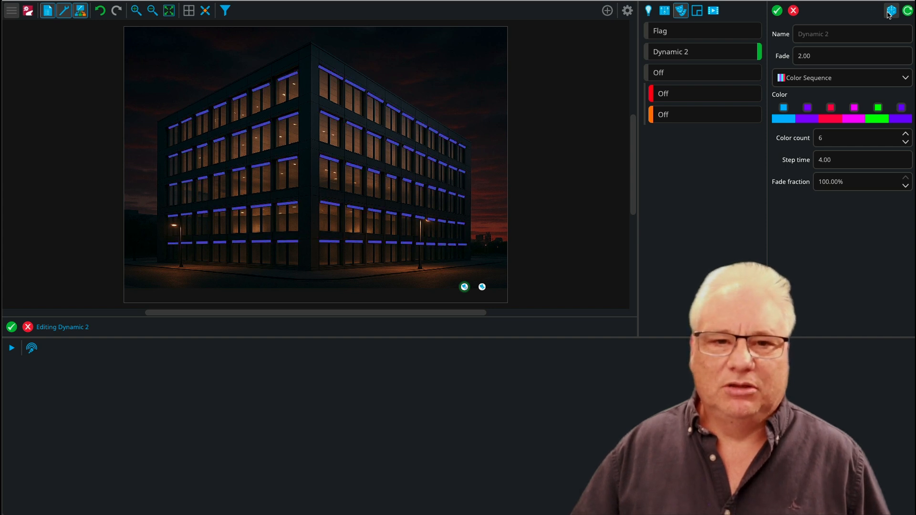
{"action": "left_click", "coordinate": [891, 10]}
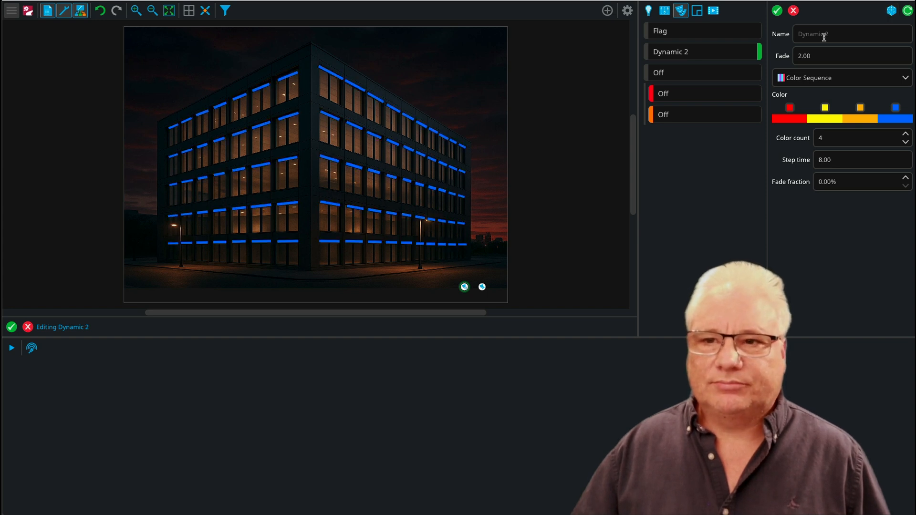
{"action": "left_click", "coordinate": [860, 80]}
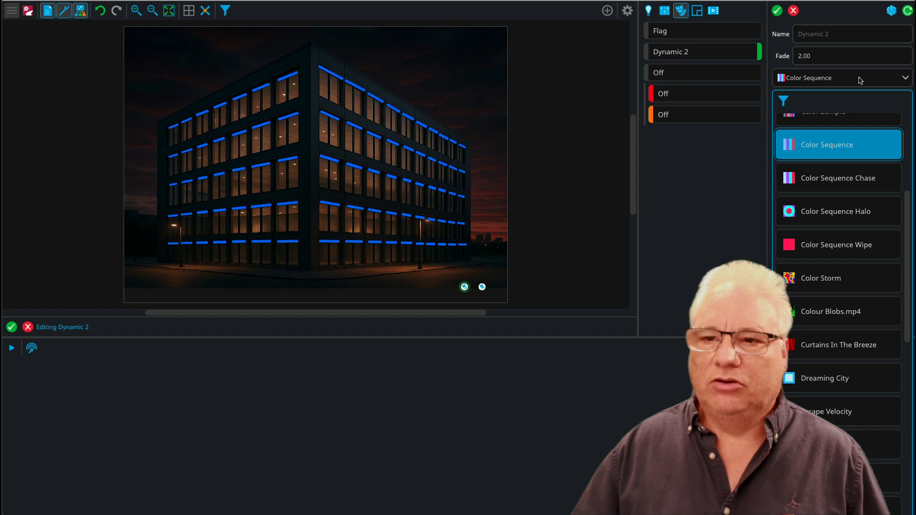
{"action": "left_click", "coordinate": [844, 211]}
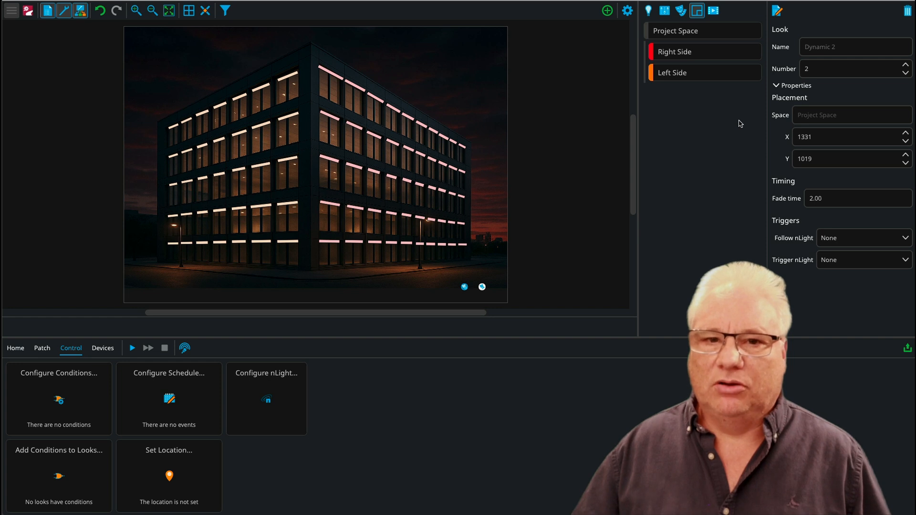
- Select the Project Space in the list of spaces and open it for editing
{"action": "left_click", "coordinate": [700, 35]}
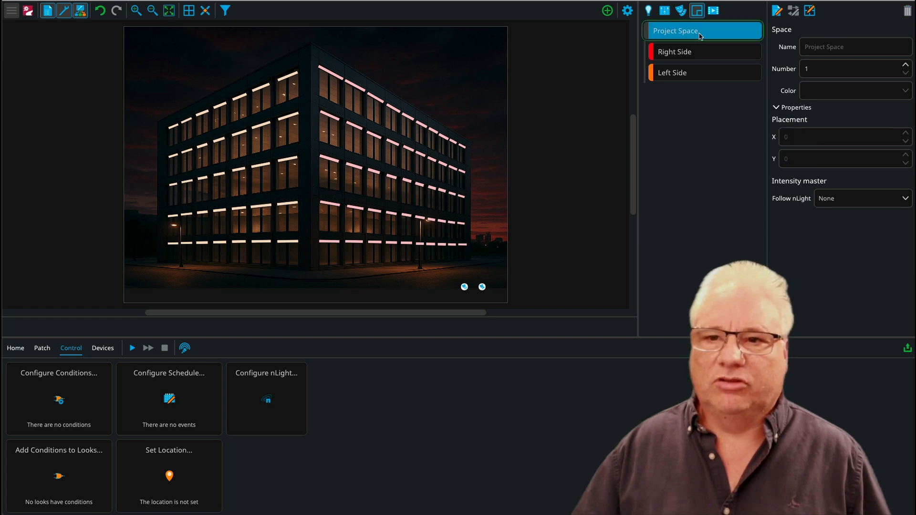
{"action": "left_click", "coordinate": [810, 12]}
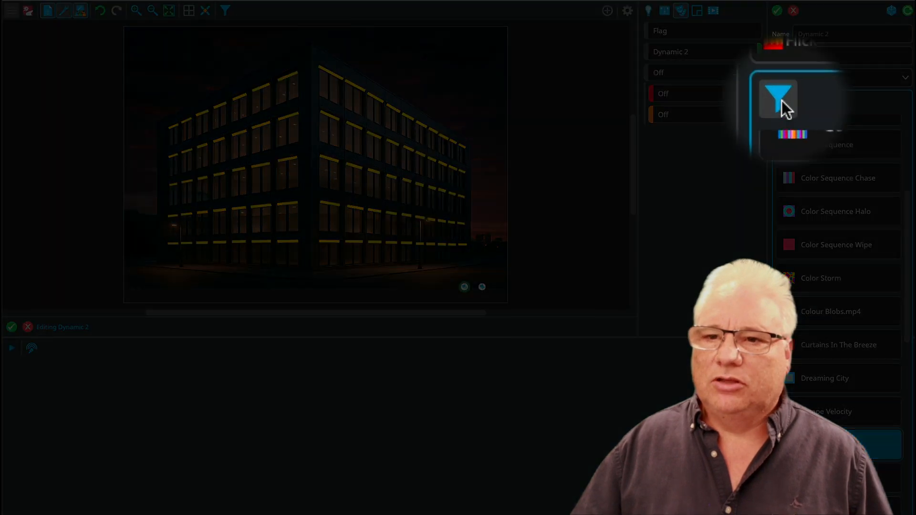
- Filter the dynamic look's effect presets to the Fire category and apply Magma Flow
{"action": "left_click", "coordinate": [783, 100]}
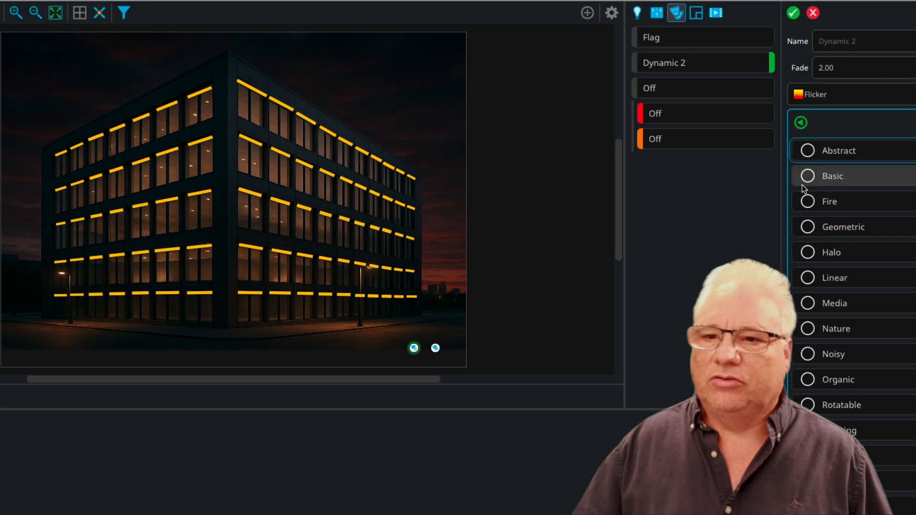
{"action": "left_click", "coordinate": [808, 202]}
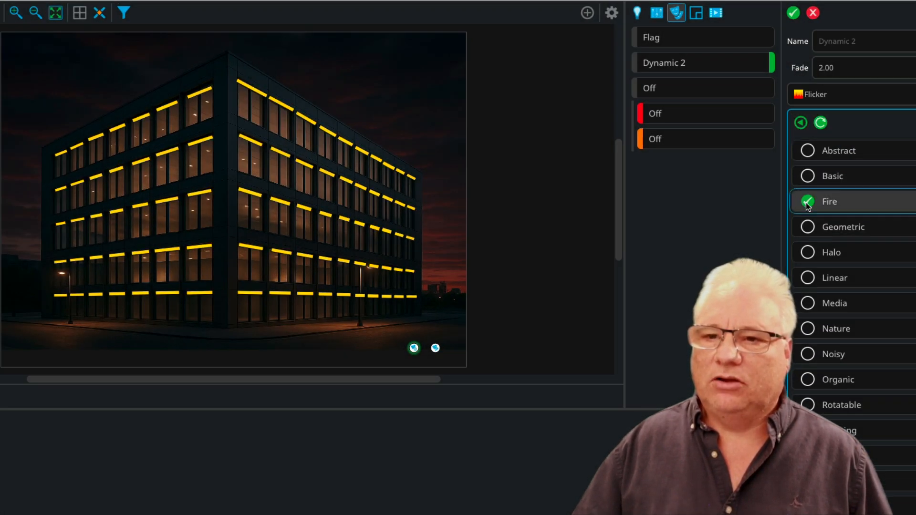
{"action": "left_click", "coordinate": [802, 124]}
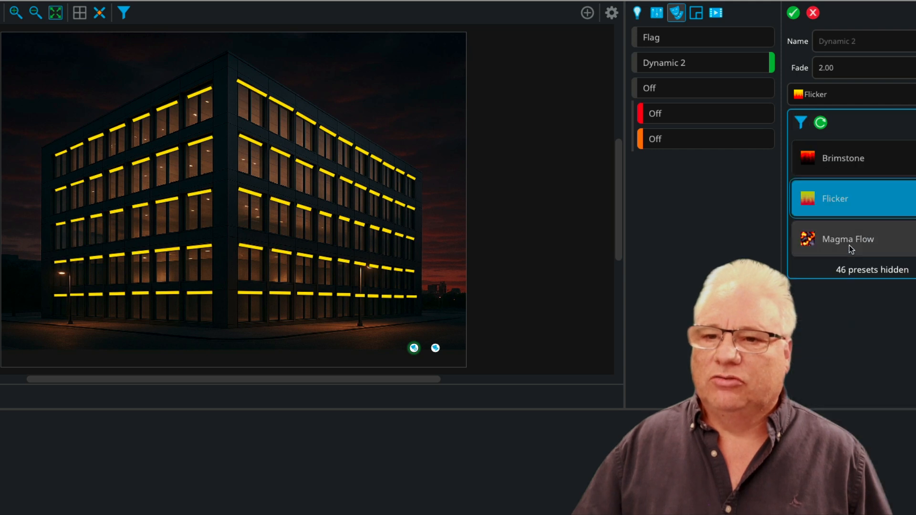
{"action": "left_click", "coordinate": [827, 247]}
- Switch the dynamic look's effect to Brimstone and set its style to Lava
{"action": "left_click", "coordinate": [858, 101]}
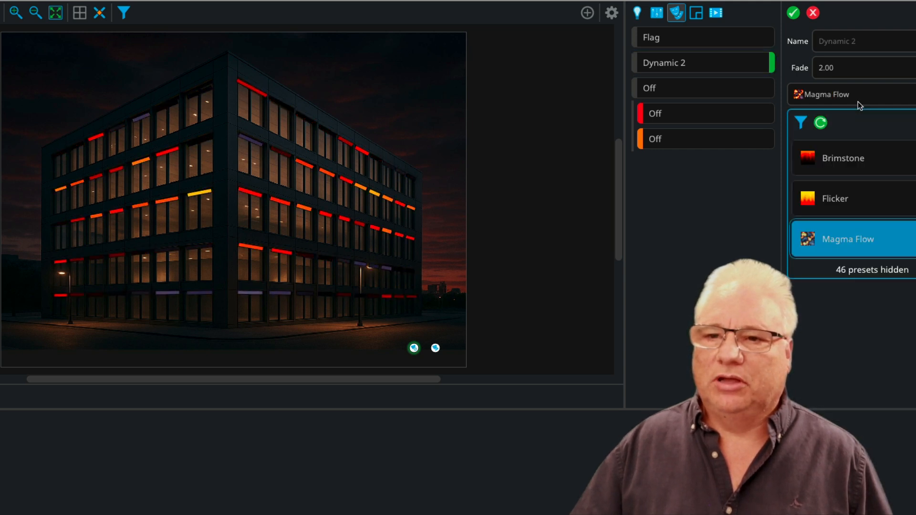
{"action": "left_click", "coordinate": [859, 158]}
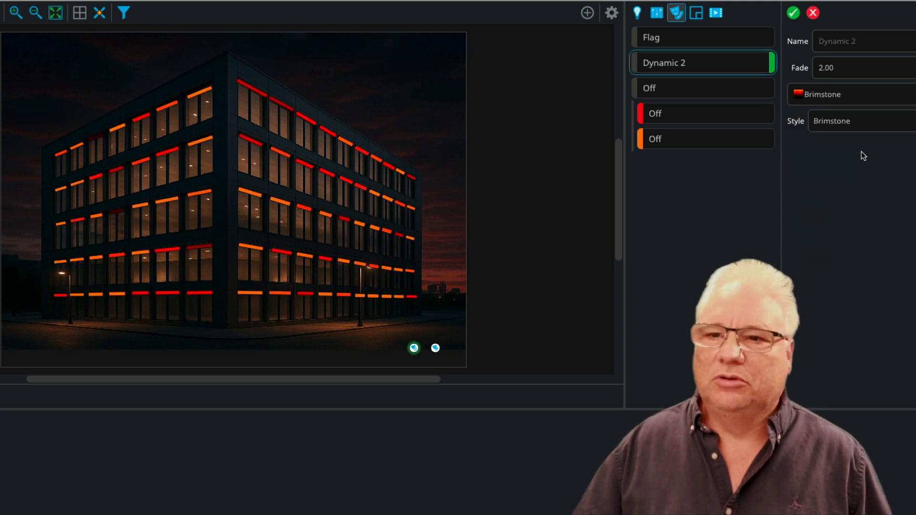
{"action": "left_click", "coordinate": [857, 119]}
{"action": "left_click", "coordinate": [847, 157]}
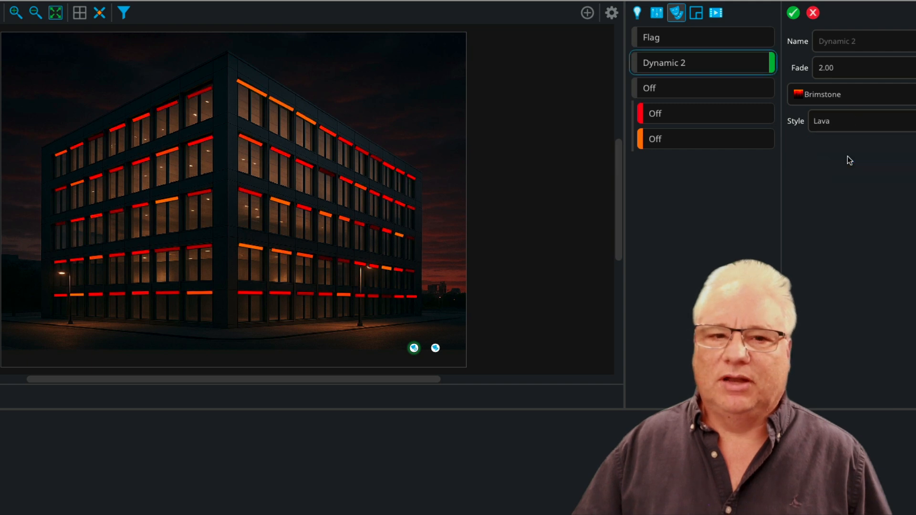
- Replace the Fire filter with the category just below Rotatable and apply the Revolution preset
{"action": "left_click", "coordinate": [815, 99]}
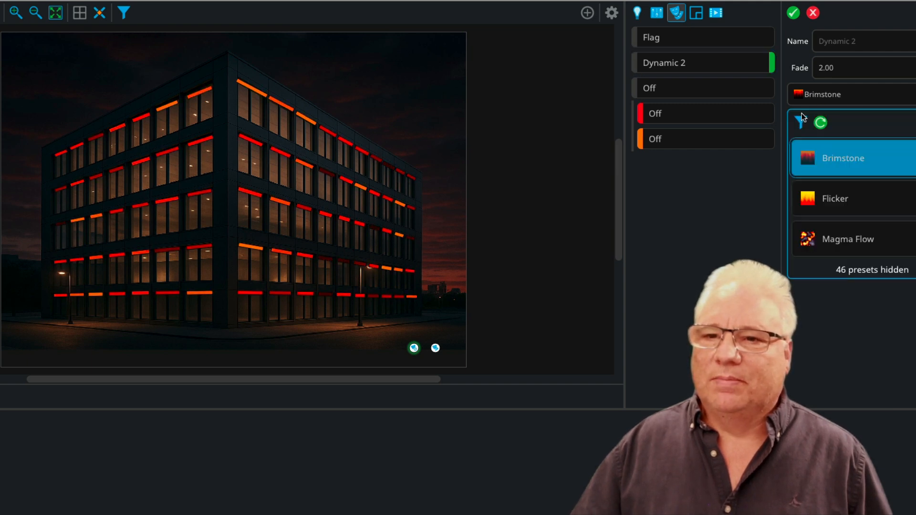
{"action": "left_click", "coordinate": [819, 125]}
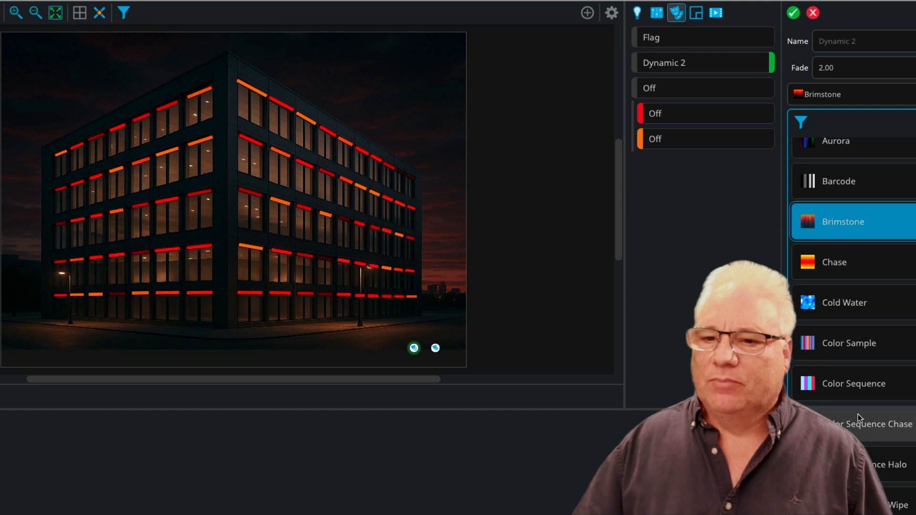
{"action": "left_click", "coordinate": [801, 123]}
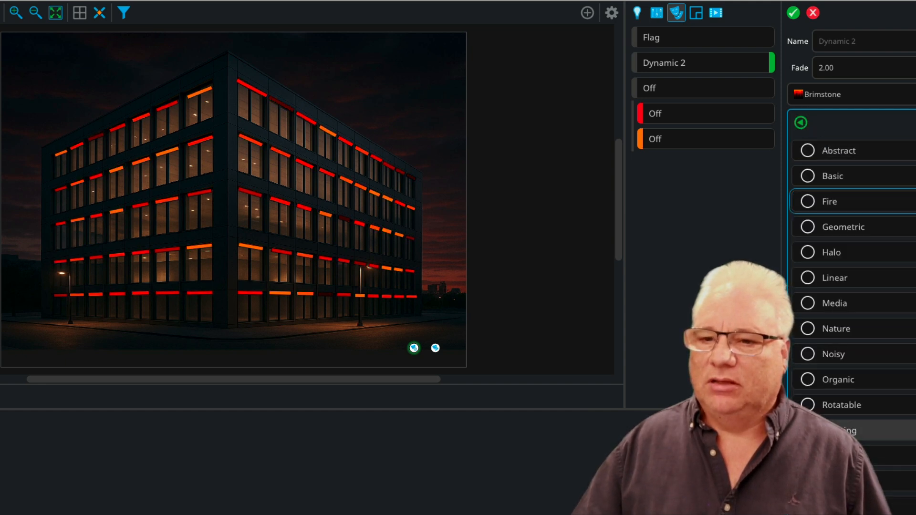
{"action": "left_click", "coordinate": [840, 431]}
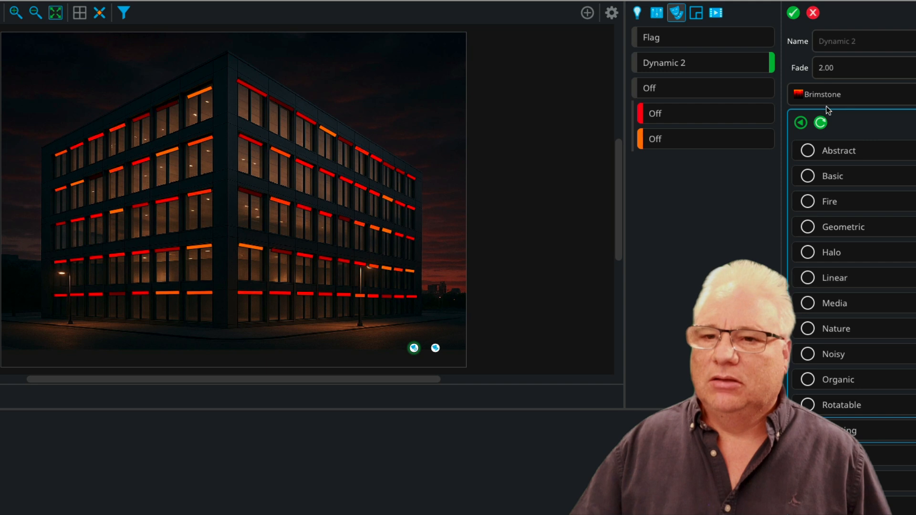
{"action": "left_click", "coordinate": [801, 123]}
{"action": "left_click", "coordinate": [833, 197]}
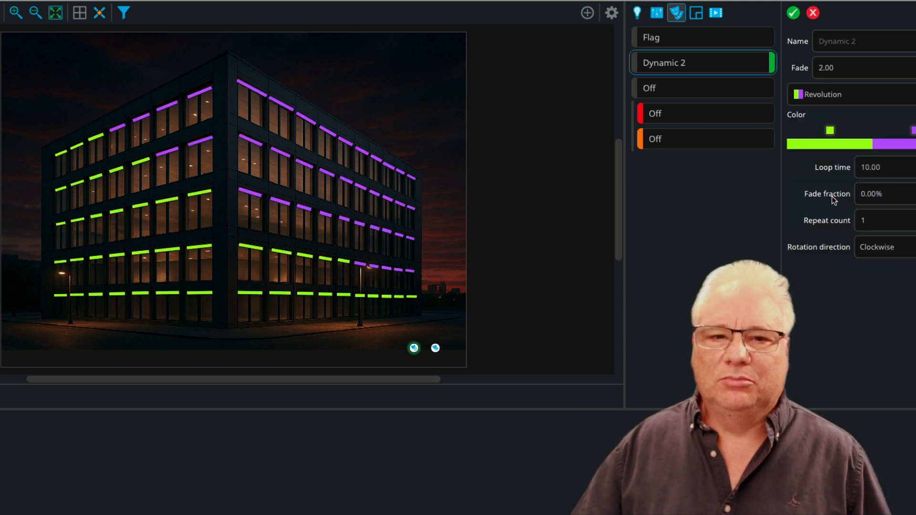
- Set Revolution's first colour to red (R 255, G 17, B 45) and its second to blue (R 45, G 59, B 255)
{"action": "left_click", "coordinate": [831, 131]}
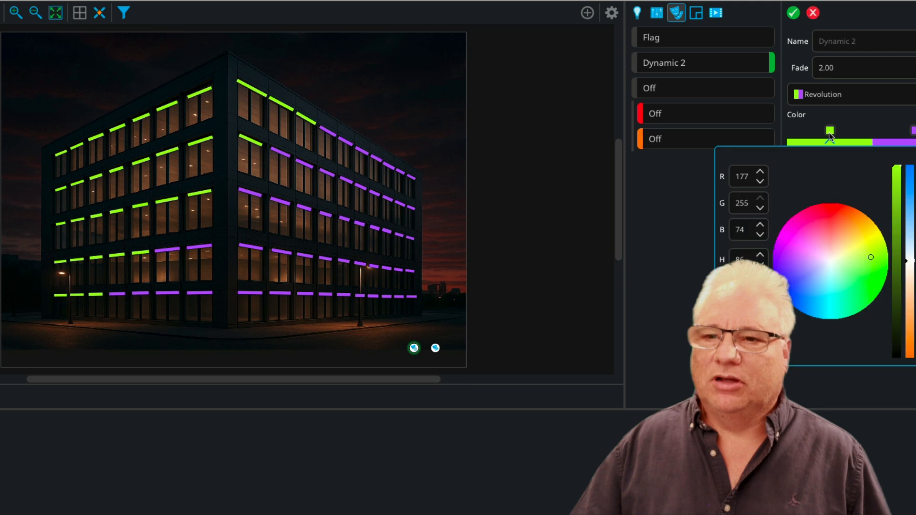
{"action": "left_click", "coordinate": [822, 209]}
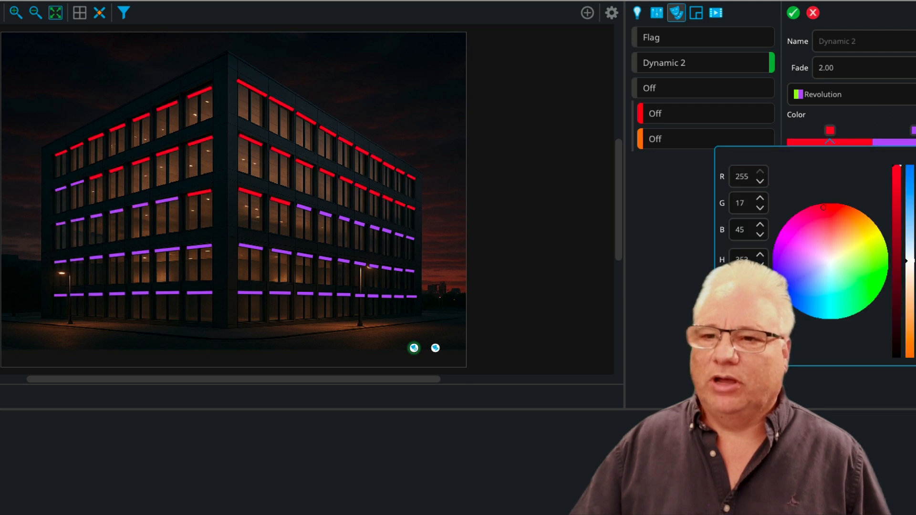
{"action": "left_click", "coordinate": [914, 131]}
{"action": "left_click", "coordinate": [806, 288]}
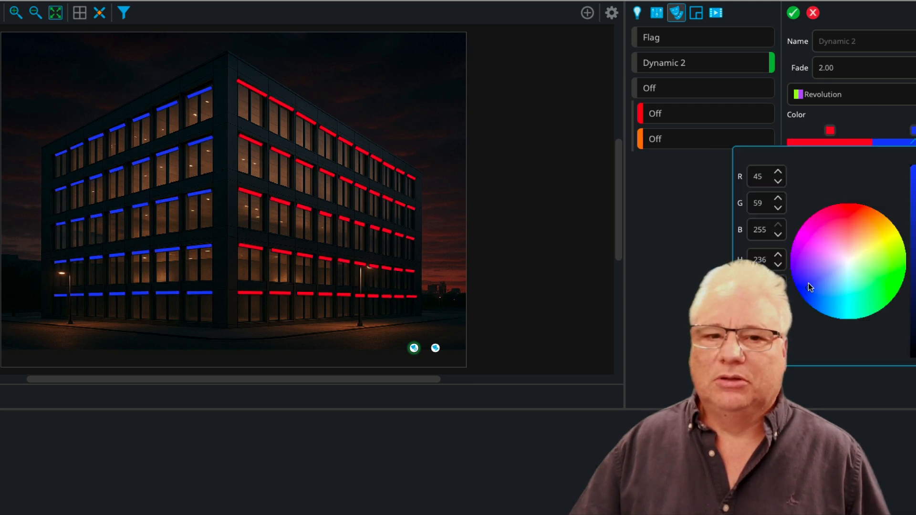
{"action": "left_click", "coordinate": [884, 120]}
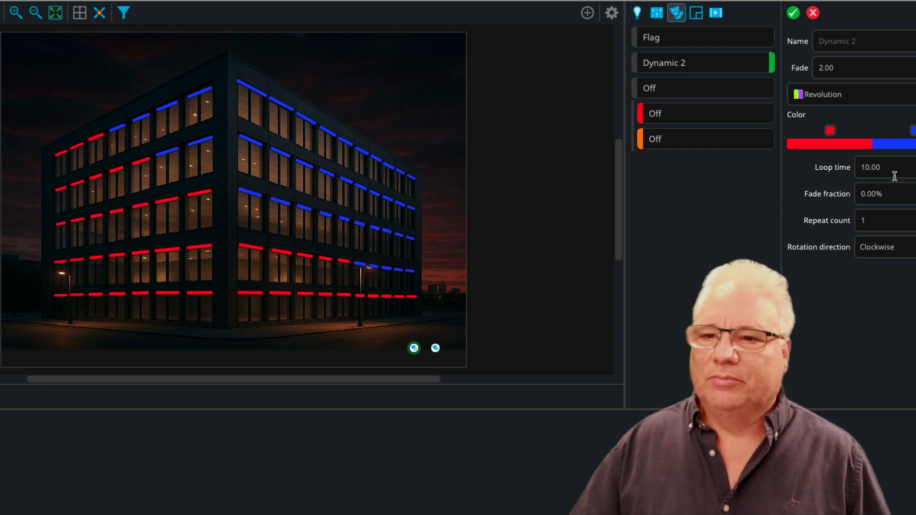
- Set the Revolution effect's loop time to 2.00, fade fraction to 100% and rotation direction to Counterclockwise
{"action": "left_click_drag", "start_coordinate": [894, 175], "coordinate": [792, 166]}
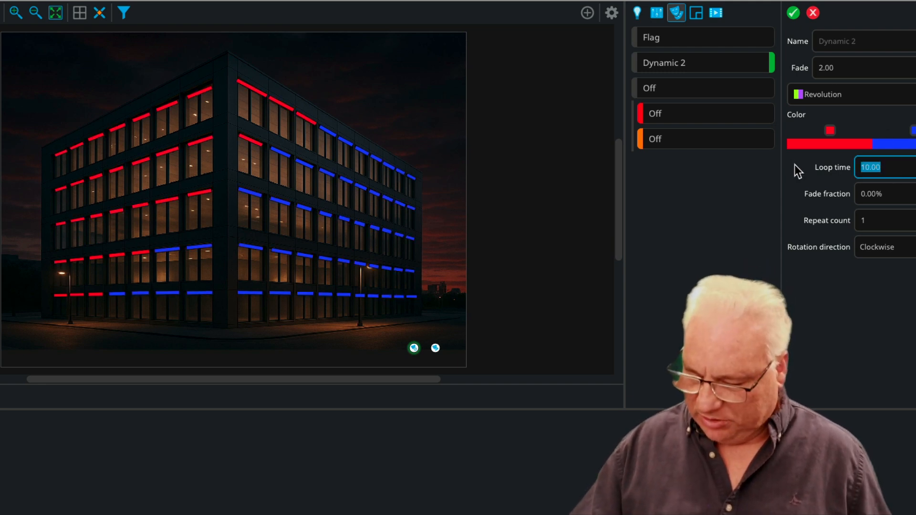
{"action": "type", "text": "2"}
{"action": "key", "text": "Tab"}
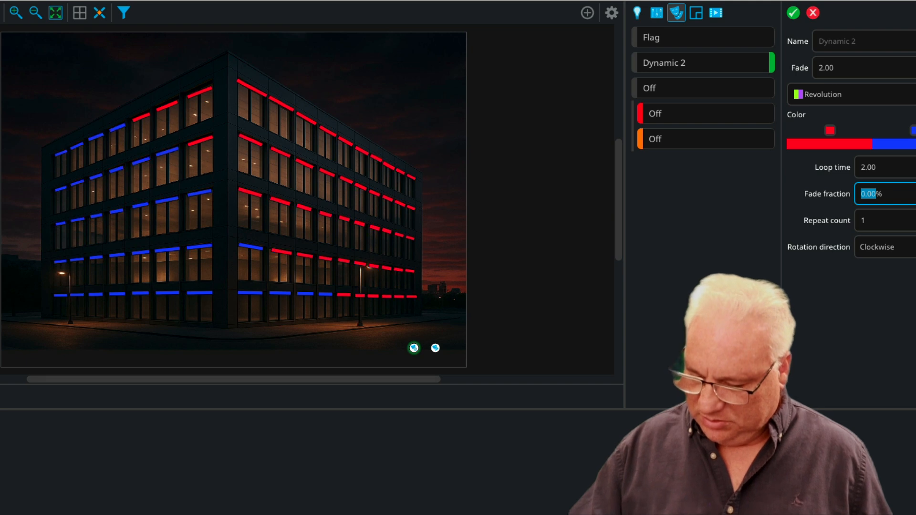
{"action": "type", "text": "100"}
{"action": "key", "text": "Tab"}
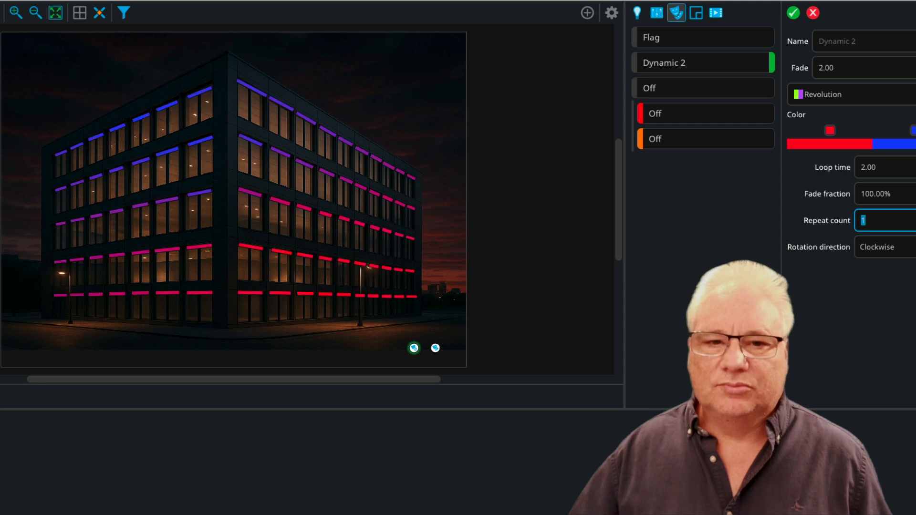
{"action": "left_click", "coordinate": [900, 246]}
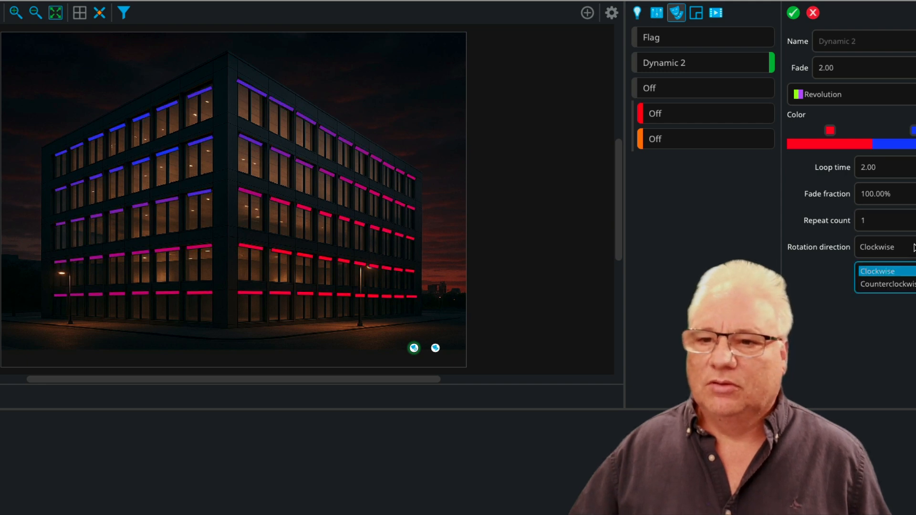
{"action": "left_click", "coordinate": [905, 286]}
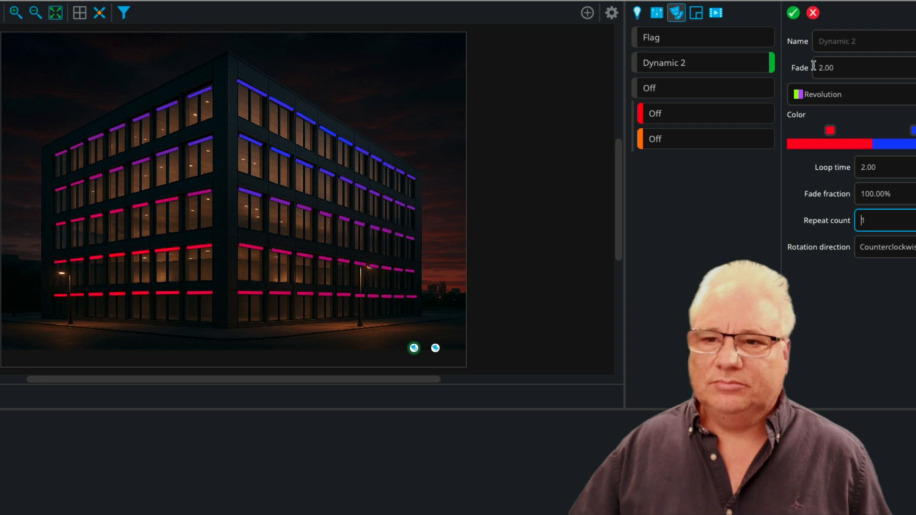
- Reset the effect preset filter, limit the presets to the Organic category and apply Cold Water to Dynamic 2
{"action": "left_click", "coordinate": [854, 100]}
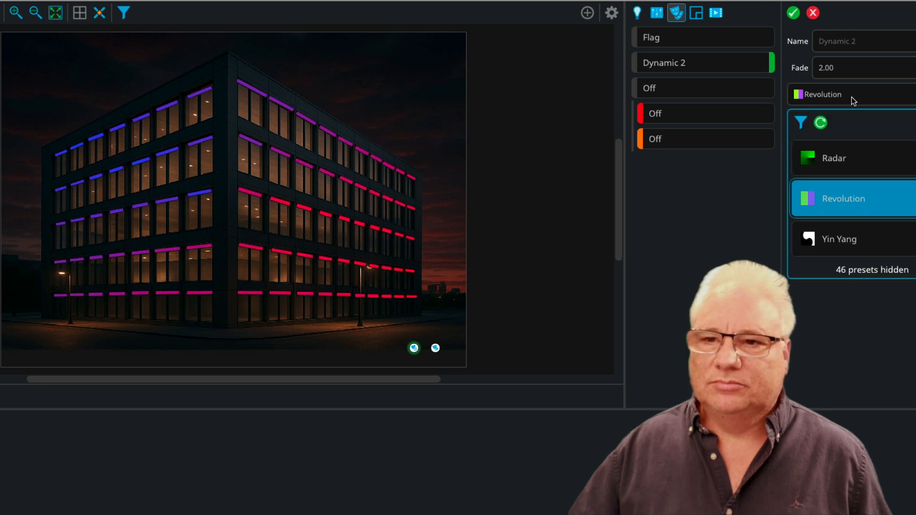
{"action": "left_click", "coordinate": [820, 124]}
{"action": "left_click", "coordinate": [801, 124]}
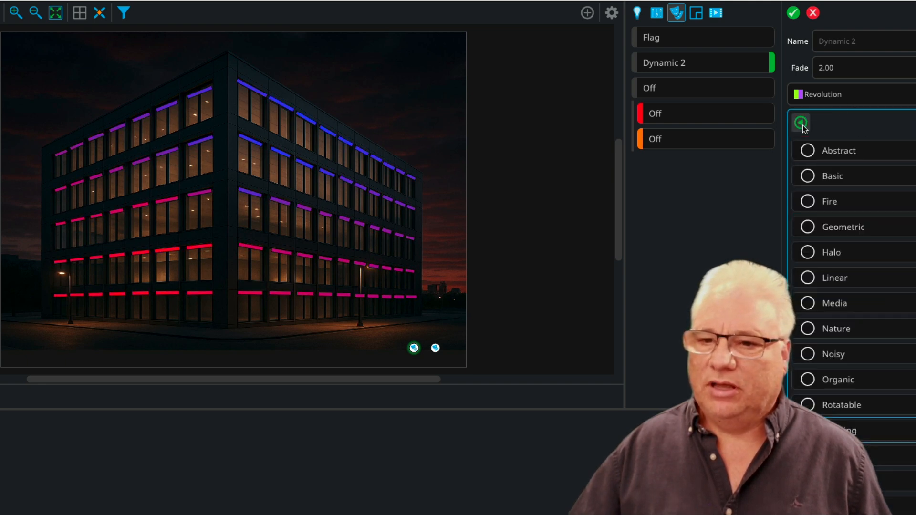
{"action": "left_click", "coordinate": [806, 379]}
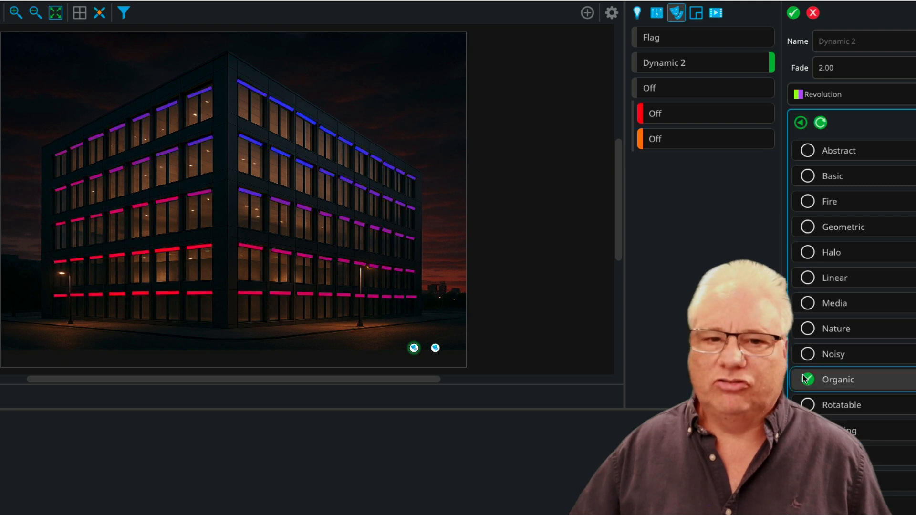
{"action": "left_click", "coordinate": [797, 123]}
{"action": "left_click", "coordinate": [867, 242]}
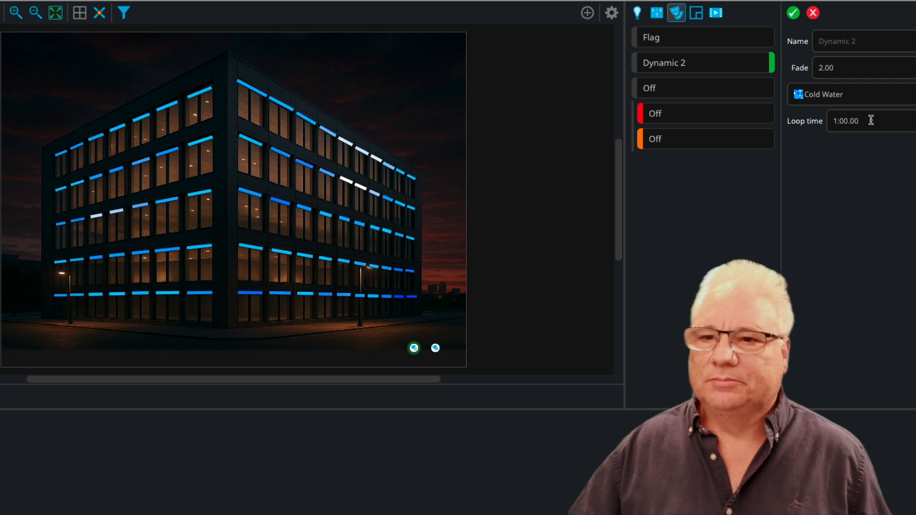
- Switch Dynamic 2's effect to Radioactive Decay and after that to Shimmer
{"action": "left_click", "coordinate": [877, 99]}
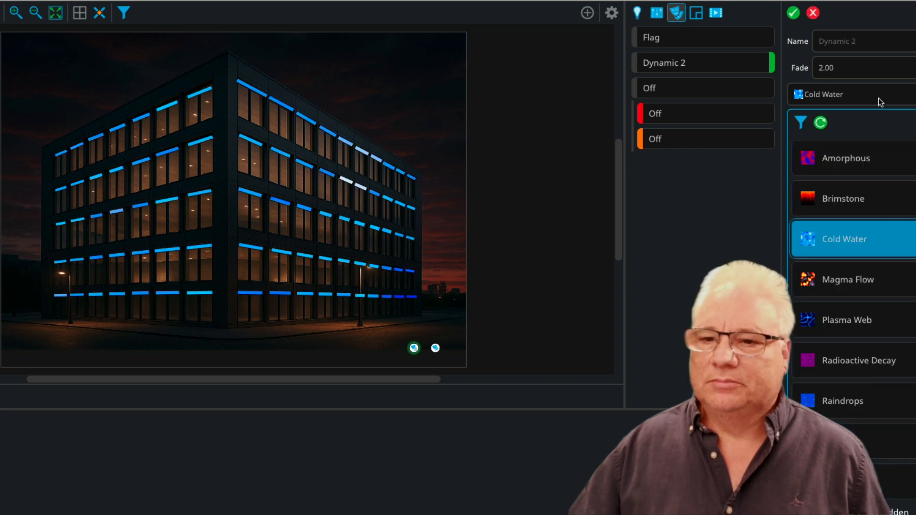
{"action": "left_click", "coordinate": [883, 361]}
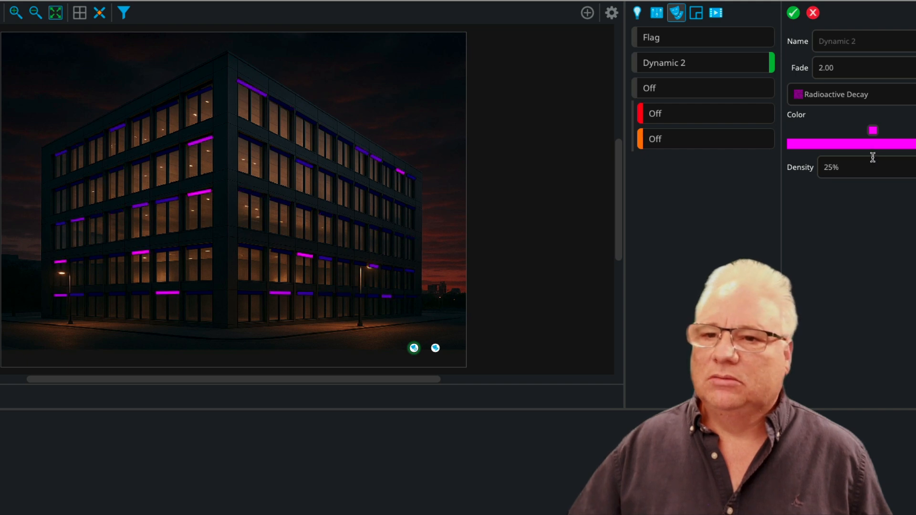
{"action": "left_click", "coordinate": [874, 104]}
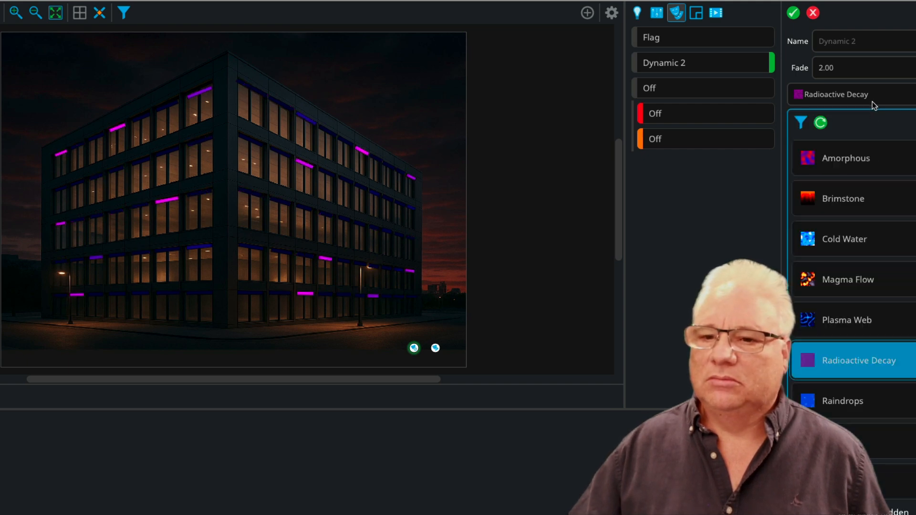
{"action": "left_click", "coordinate": [867, 440]}
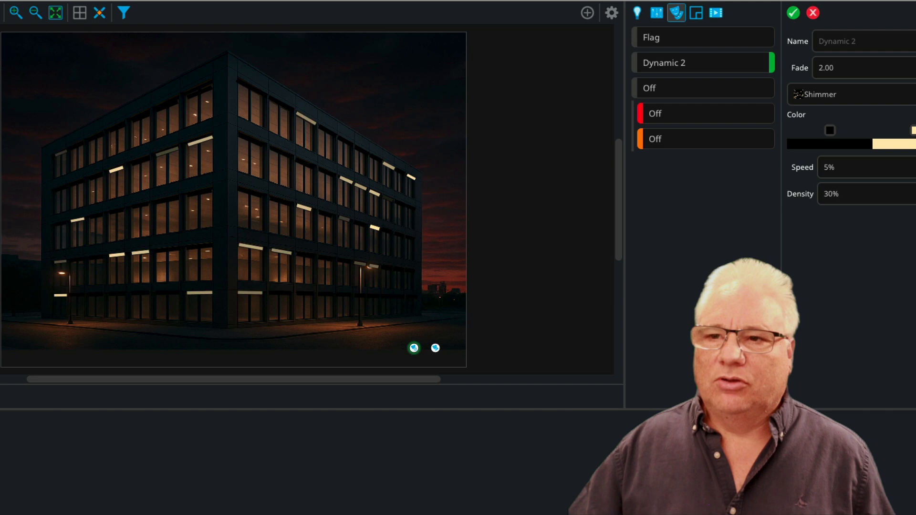
- Set the Shimmer effect's speed to 50% and its density to 60%
{"action": "double_click", "coordinate": [841, 170]}
{"action": "type", "text": "50"}
{"action": "key", "text": "Tab"}
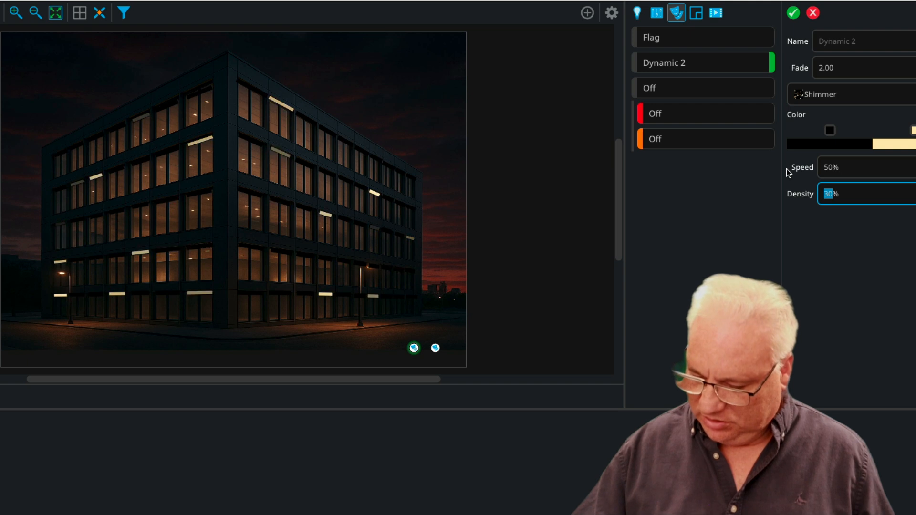
{"action": "type", "text": "60"}
{"action": "key", "text": "Return"}
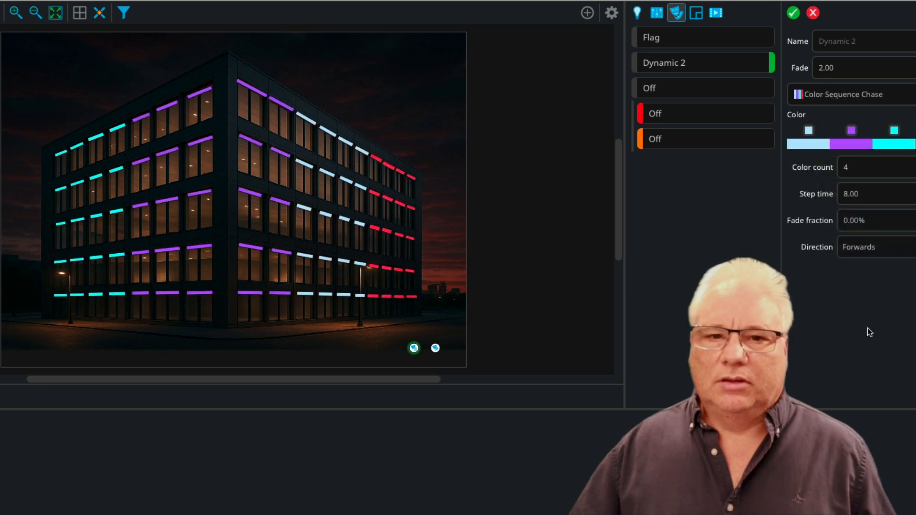
- Change Dynamic 2's effect to Rainbow Chase, finish editing and select the look in the list
{"action": "left_click", "coordinate": [893, 103]}
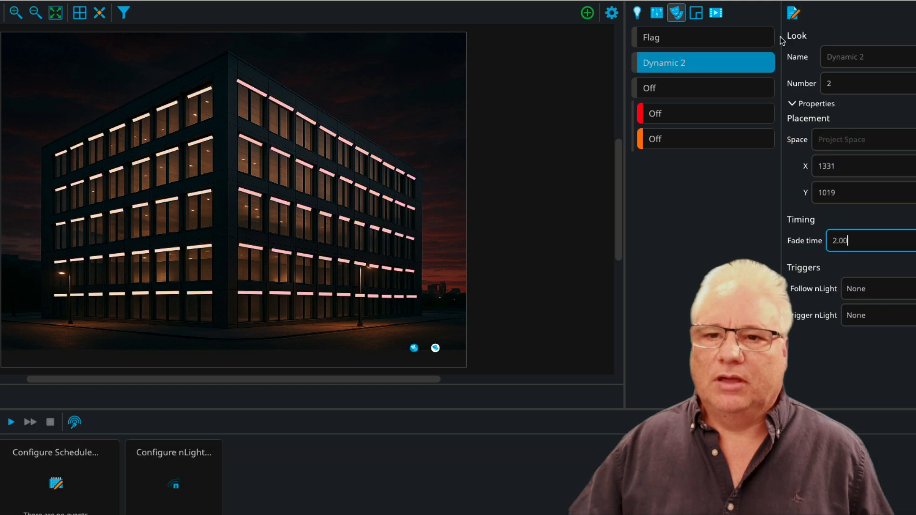
{"action": "left_click", "coordinate": [774, 69]}
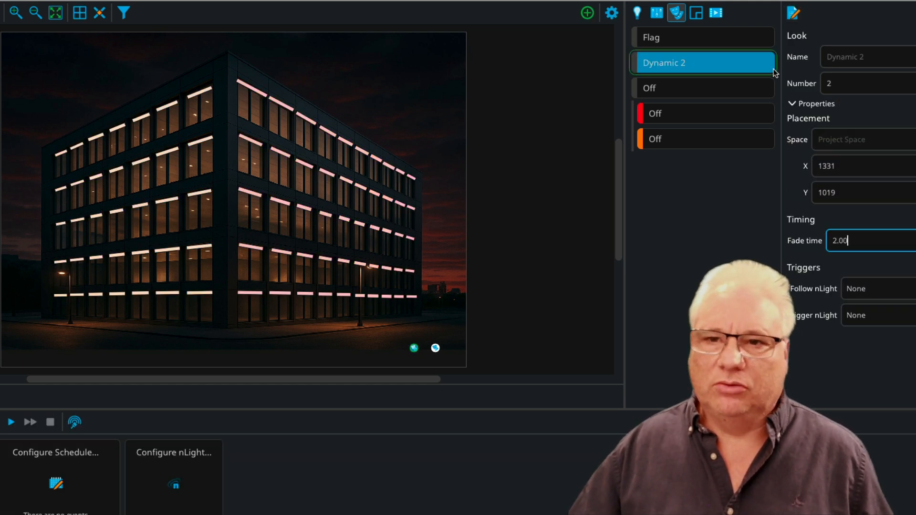
- Examine the effect order of fixture 1 and of the Right Side fixture column nearest the building's corner
{"action": "left_click", "coordinate": [637, 12]}
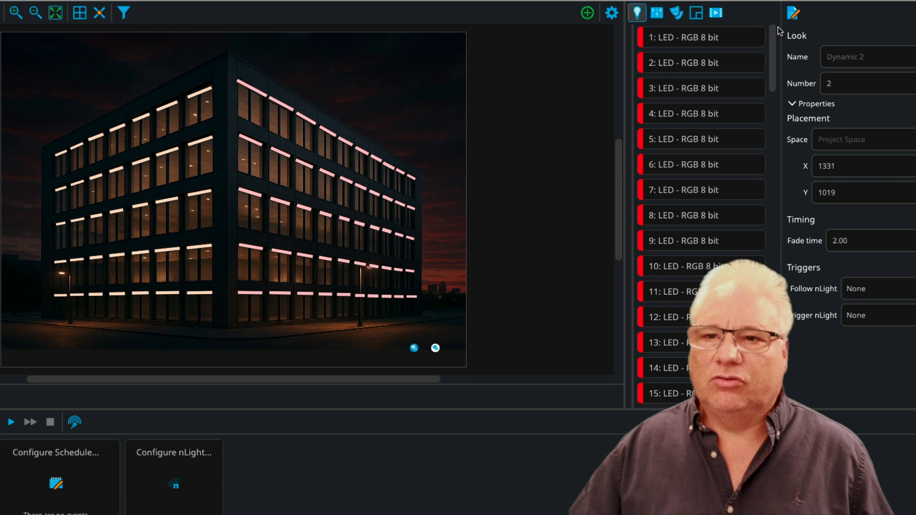
{"action": "left_click", "coordinate": [710, 40]}
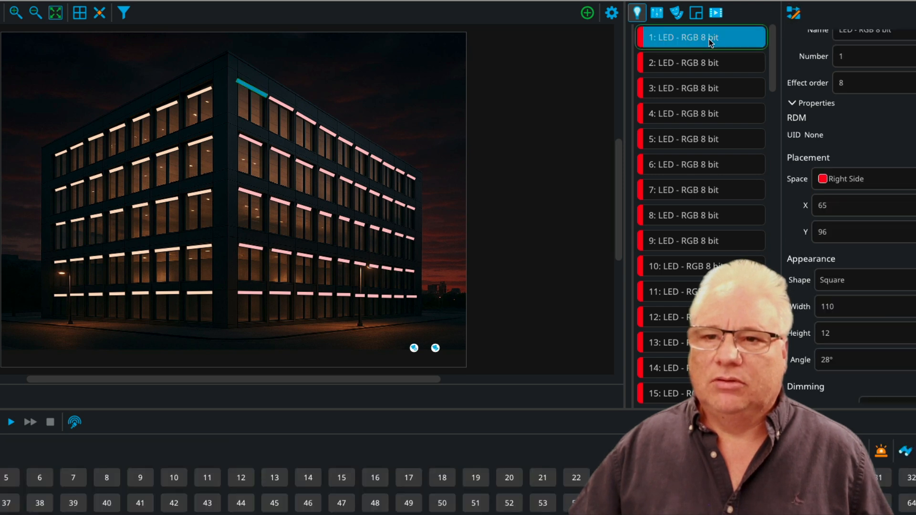
{"action": "left_click", "coordinate": [792, 14]}
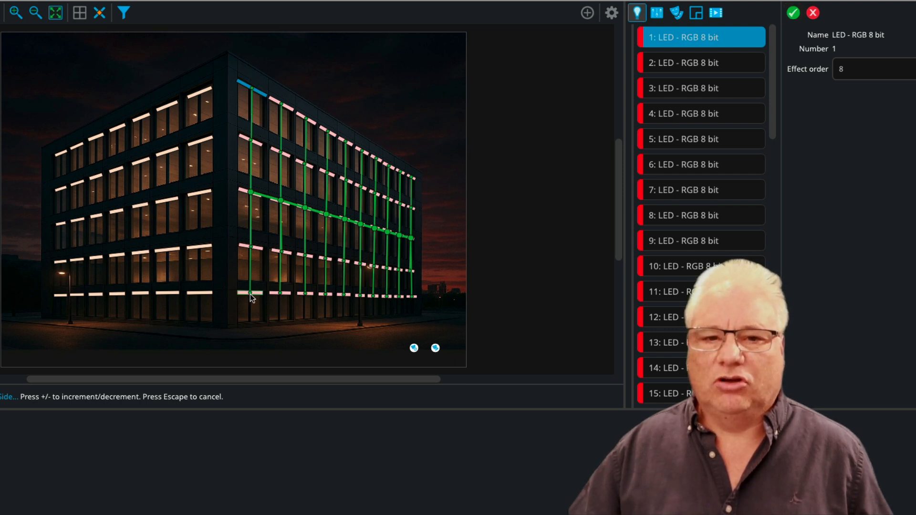
{"action": "left_click_drag", "start_coordinate": [252, 330], "coordinate": [233, 67]}
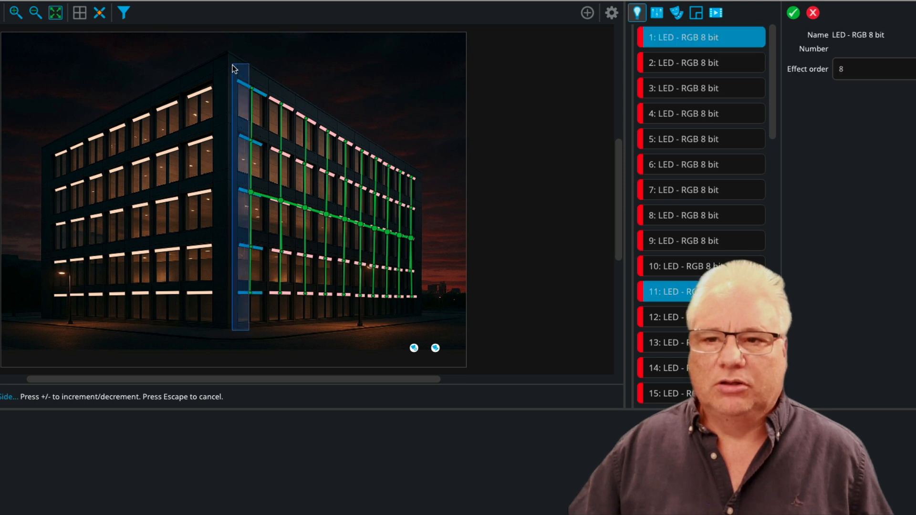
- Review Dynamic 2's Rainbow Chase on the building and check the project's media files
{"action": "left_click", "coordinate": [677, 12]}
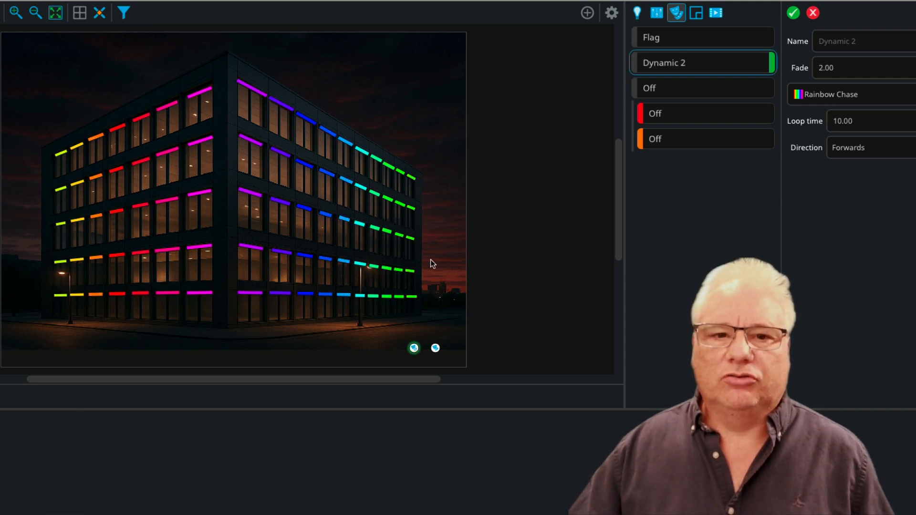
{"action": "left_click", "coordinate": [677, 14]}
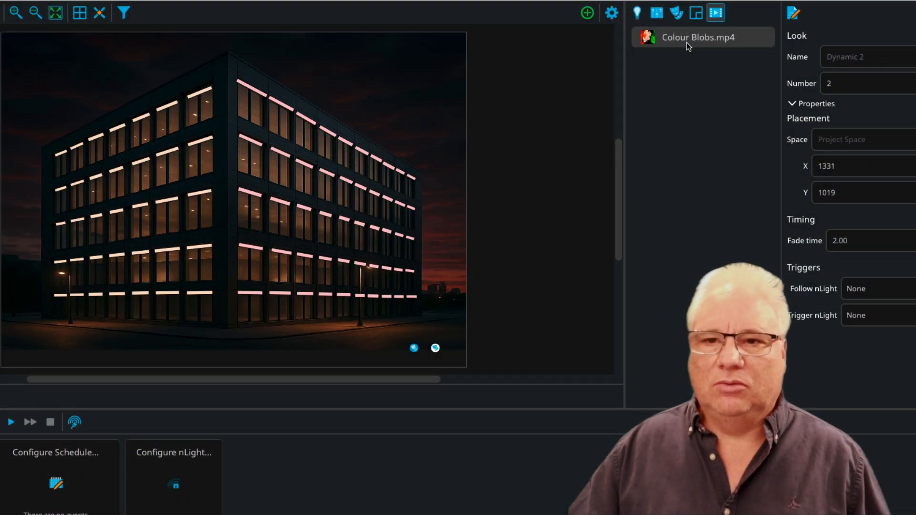
- Add a new dynamic look and assign the Colour Blobs.mp4 media clip as its effect
{"action": "left_click", "coordinate": [587, 14]}
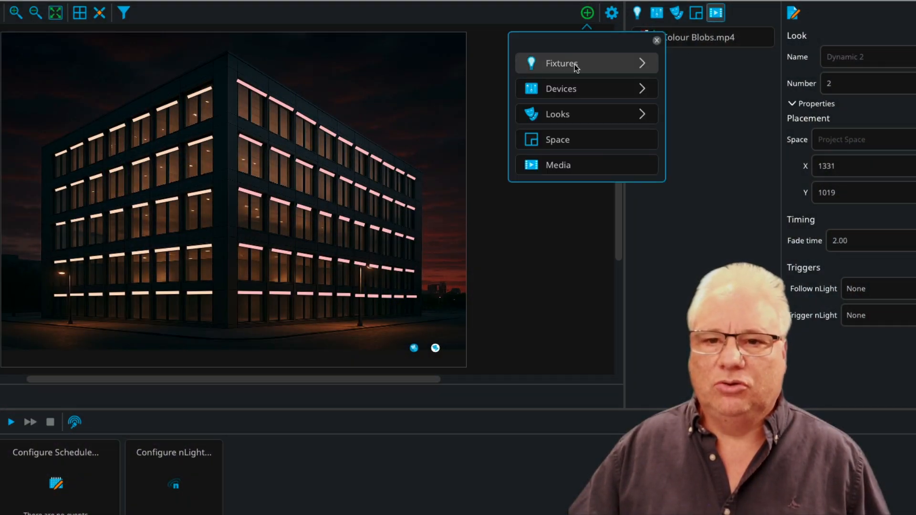
{"action": "left_click", "coordinate": [575, 114]}
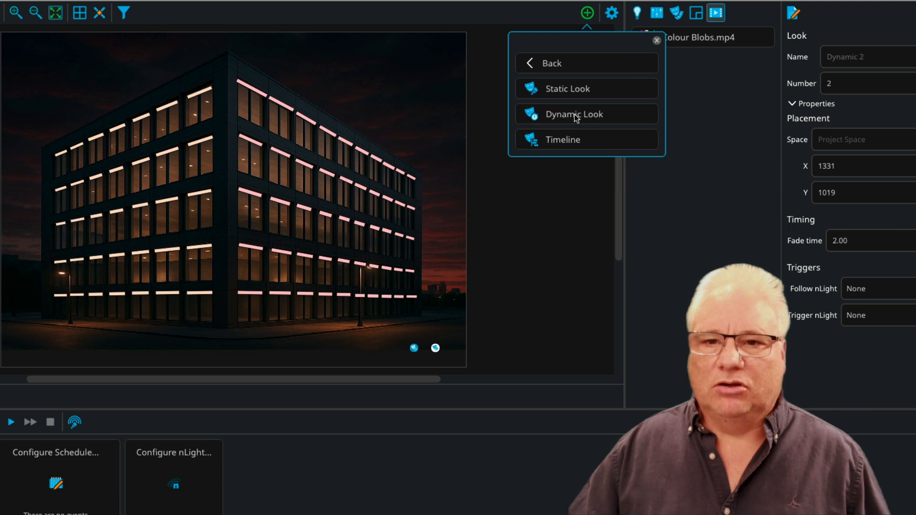
{"action": "left_click", "coordinate": [577, 114]}
{"action": "left_click", "coordinate": [844, 97]}
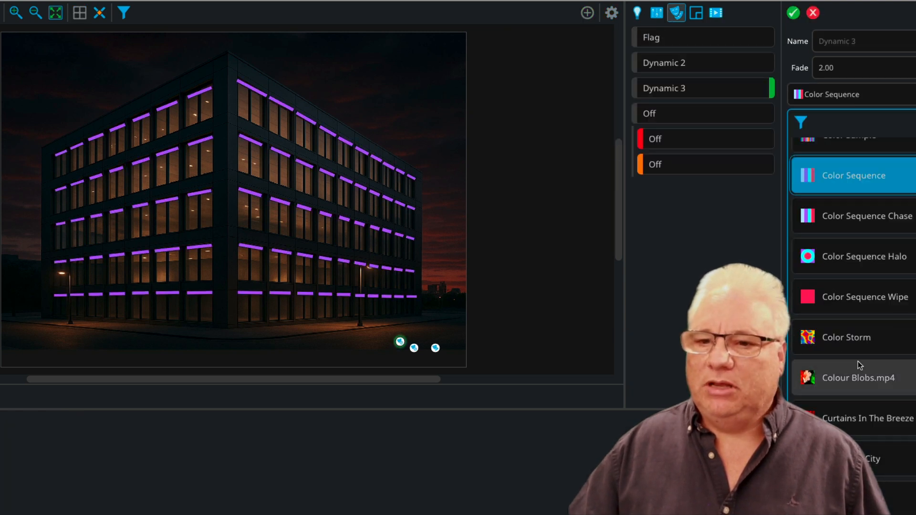
{"action": "left_click", "coordinate": [861, 374]}
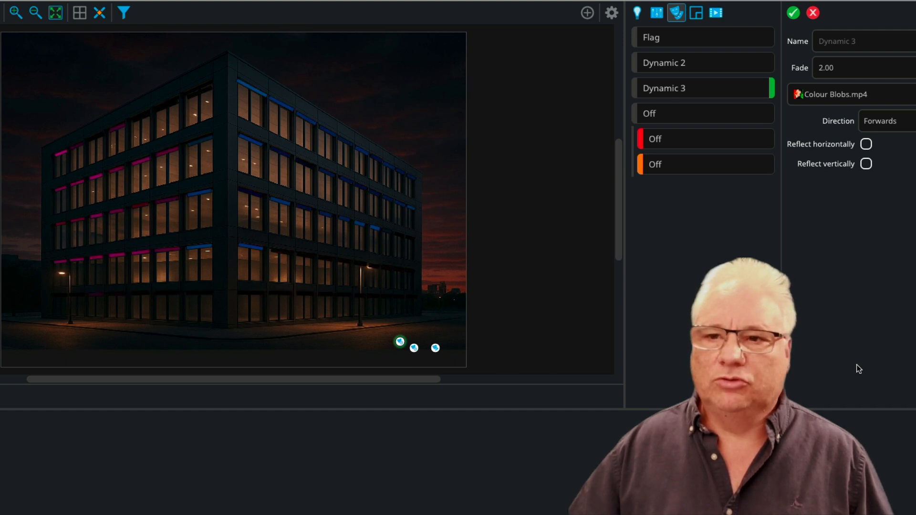
- Keep the clip's direction at Forwards, try horizontal reflection, turn it off again and save the look
{"action": "left_click", "coordinate": [904, 127]}
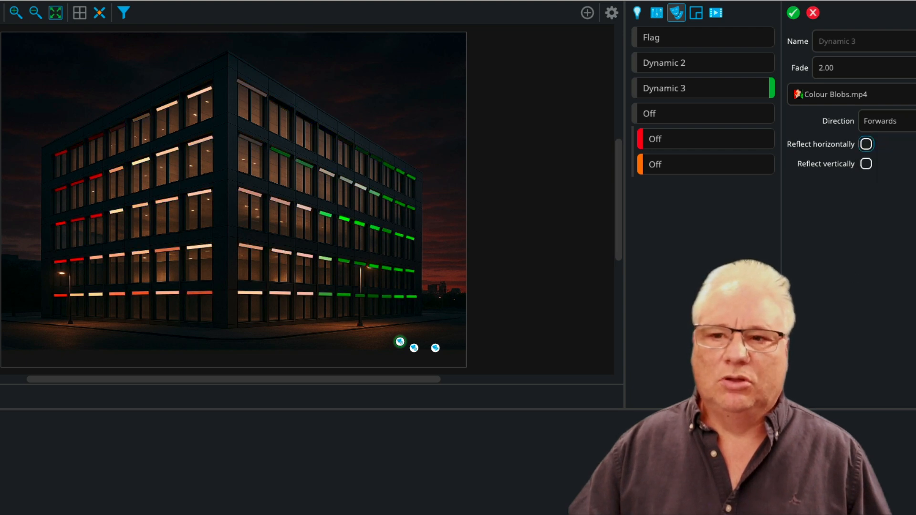
{"action": "left_click", "coordinate": [866, 144]}
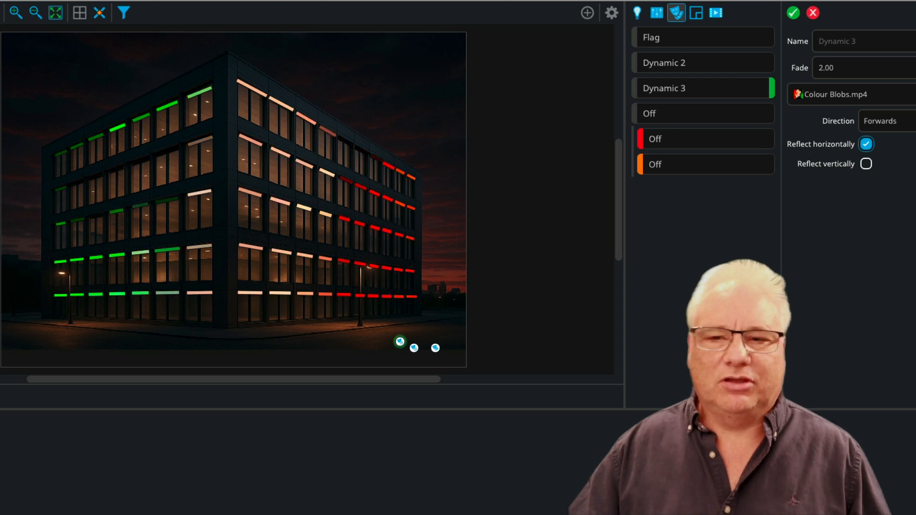
{"action": "left_click", "coordinate": [866, 144]}
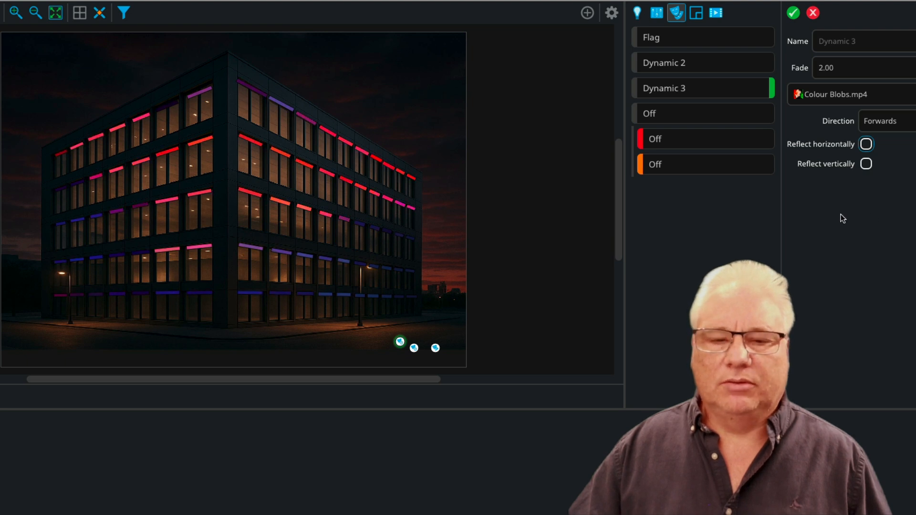
{"action": "left_click", "coordinate": [794, 14]}
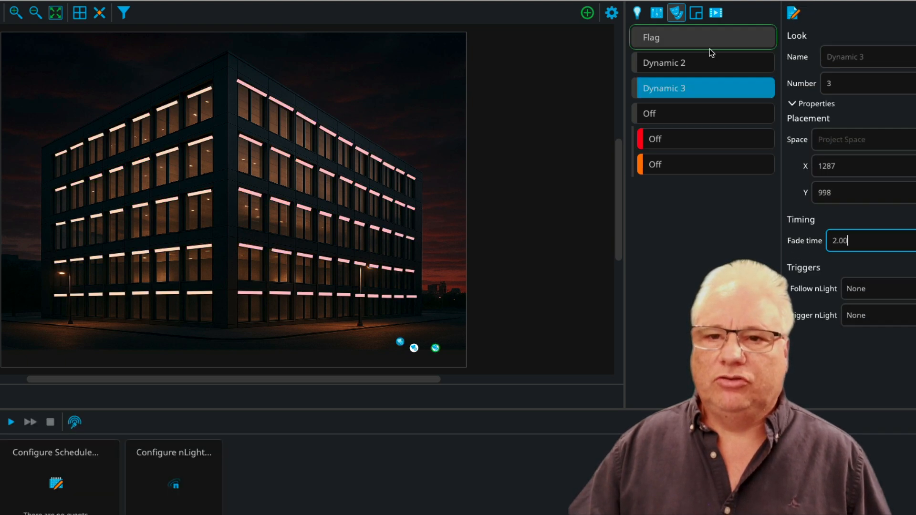
- Add a timeline look and place it below the building, beside the existing look markers
{"action": "left_click", "coordinate": [587, 13]}
{"action": "left_click", "coordinate": [571, 139]}
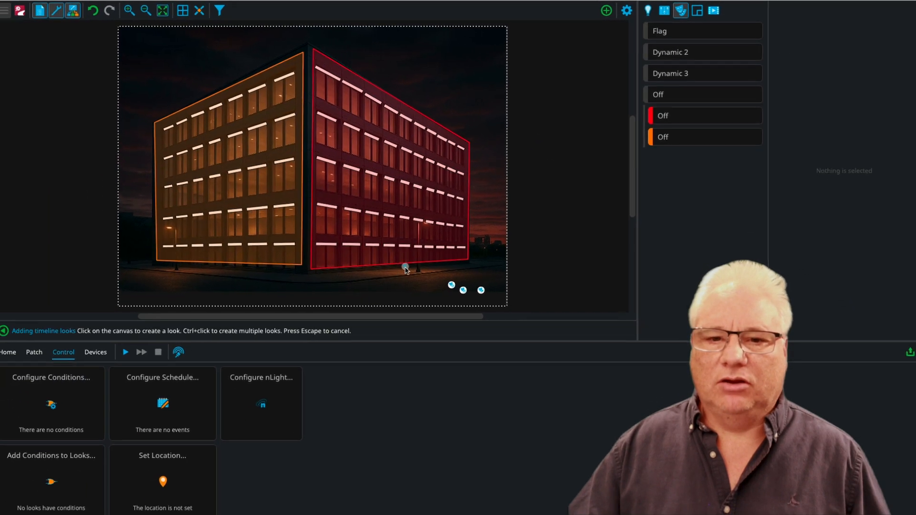
{"action": "left_click", "coordinate": [429, 289]}
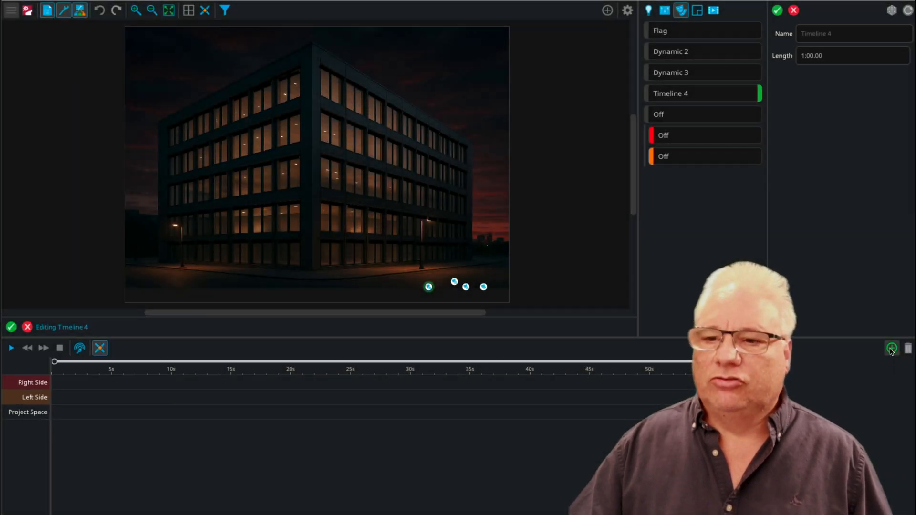
- Add a Colour Blobs.mp4 element at the start of the timeline's Project Space track
{"action": "left_click", "coordinate": [891, 349]}
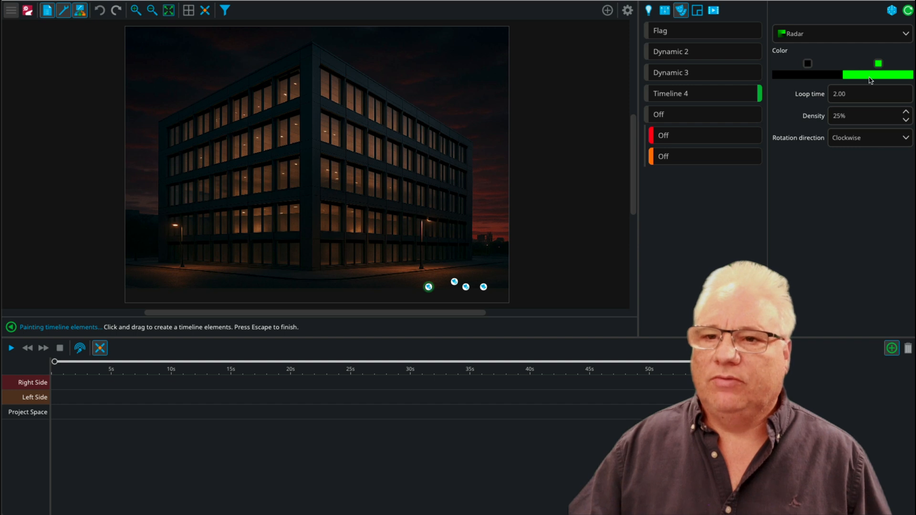
{"action": "left_click", "coordinate": [859, 33]}
{"action": "left_click", "coordinate": [854, 293]}
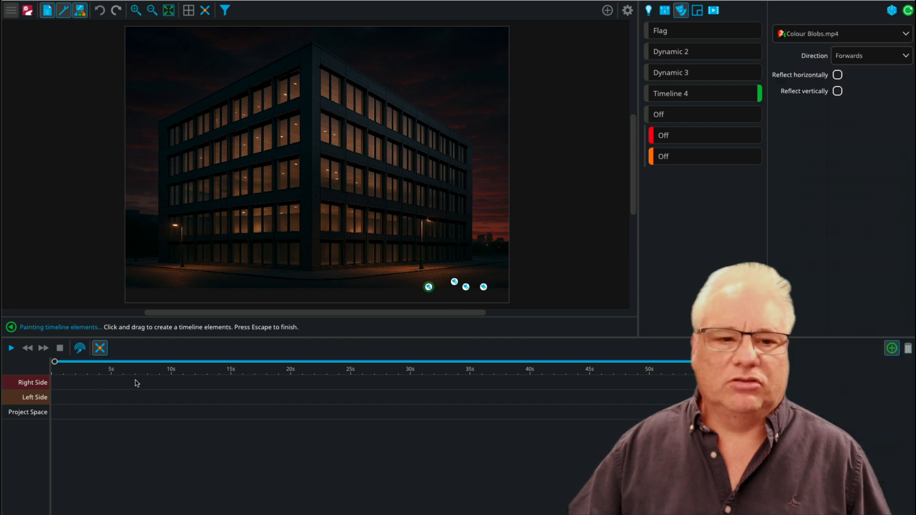
{"action": "left_click", "coordinate": [56, 418]}
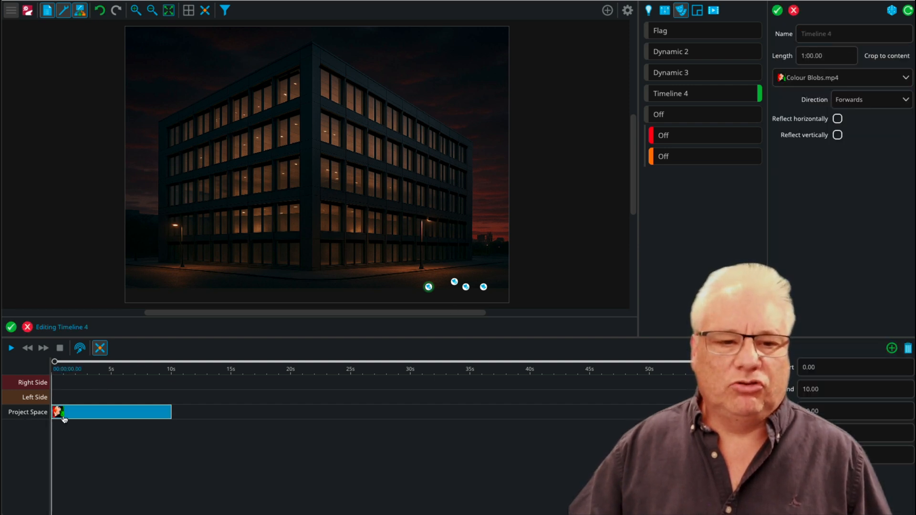
- Extend the Colour Blobs.mp4 element to end at 49.00 seconds and play the timeline
{"action": "left_click_drag", "start_coordinate": [172, 414], "coordinate": [638, 413]}
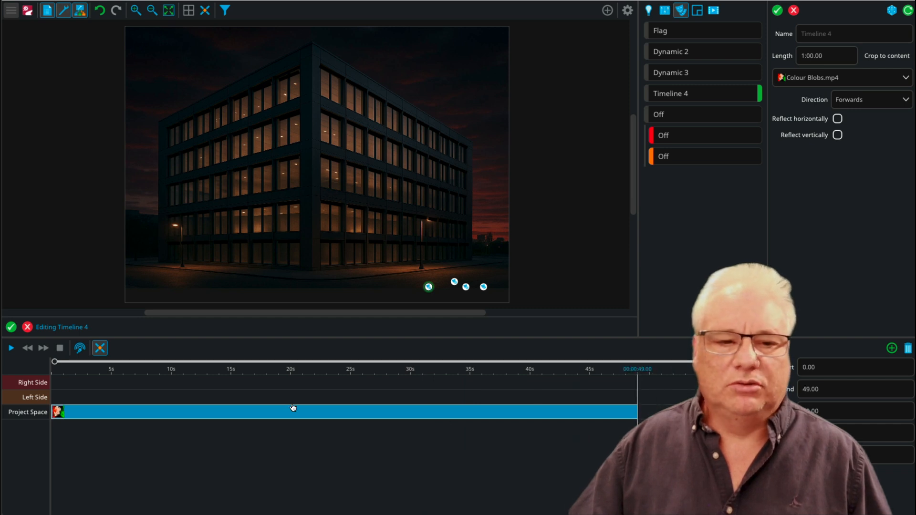
{"action": "left_click", "coordinate": [10, 349]}
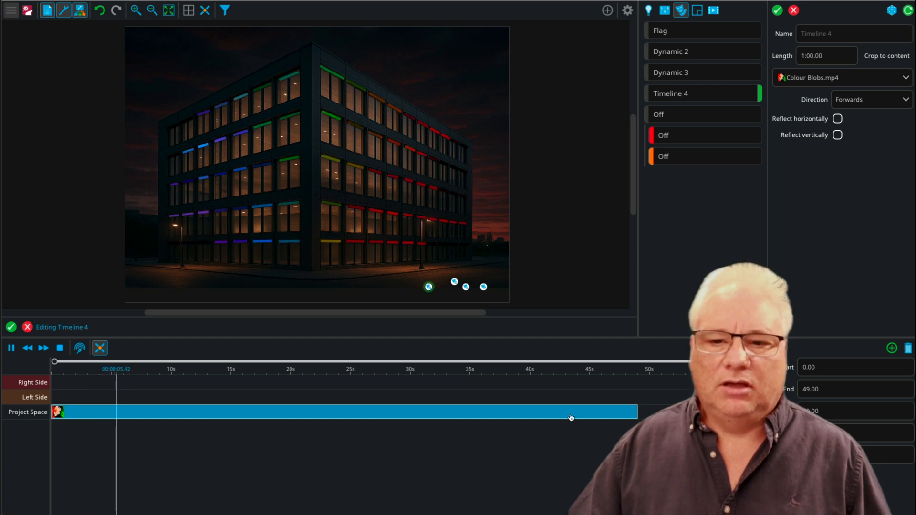
- Shorten the Colour Blobs.mp4 element on the Project Space track to end at 7.00 seconds and stop playback
{"action": "left_click_drag", "start_coordinate": [627, 414], "coordinate": [135, 415]}
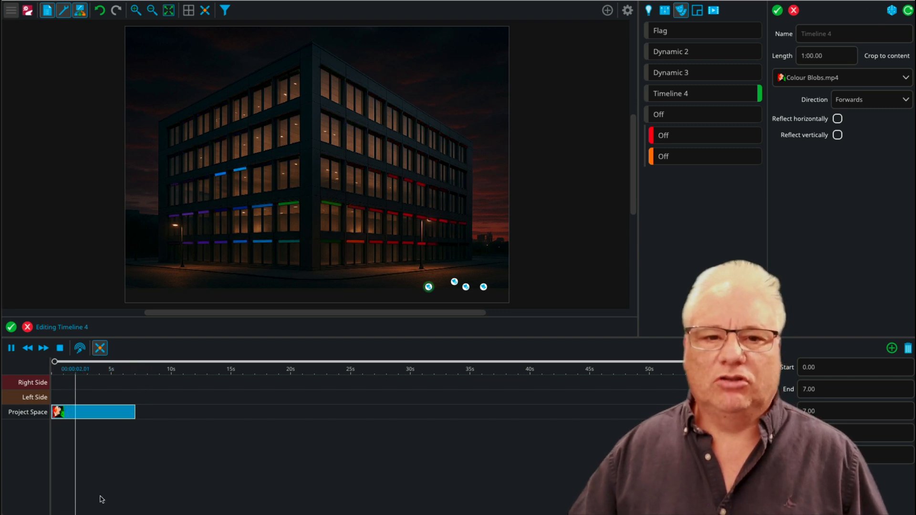
{"action": "left_click", "coordinate": [823, 389]}
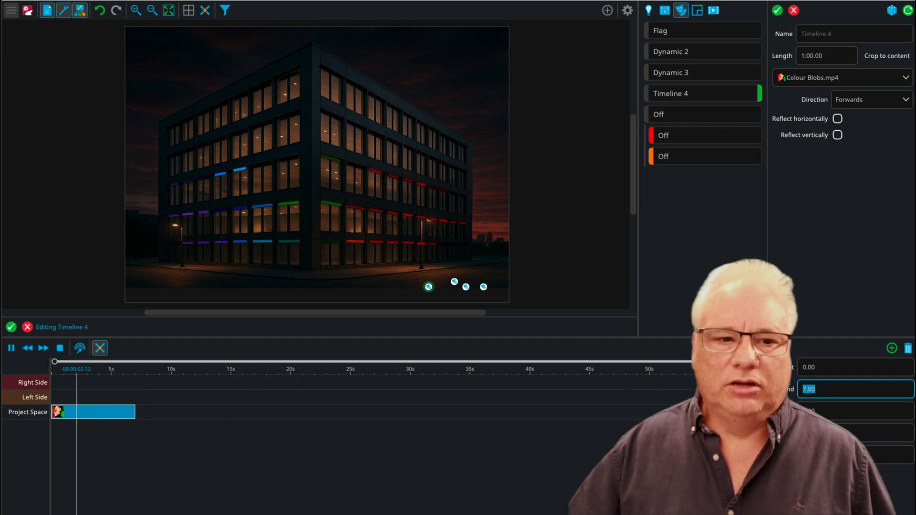
{"action": "left_click", "coordinate": [59, 349]}
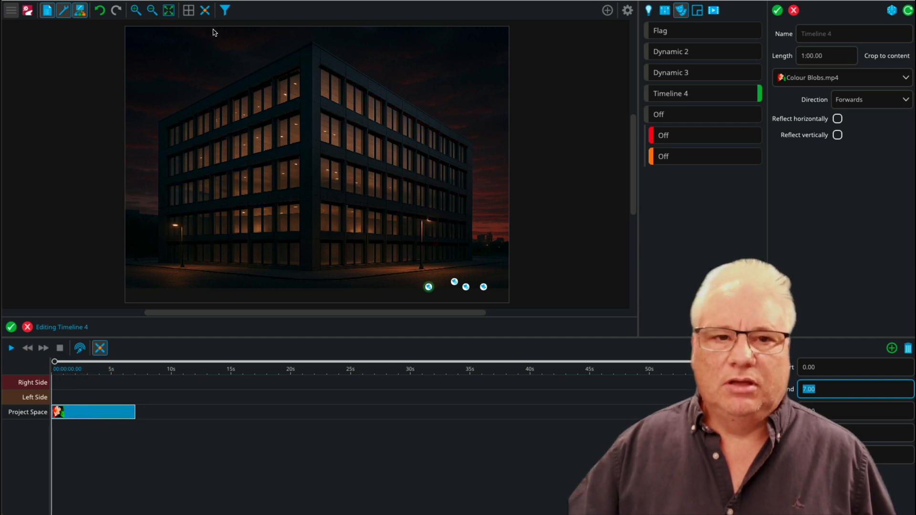
- Show the spaces on the plan, view Right Side, Left Side and Project Space in turn, and hide the spaces again
{"action": "left_click", "coordinate": [225, 10]}
{"action": "left_click", "coordinate": [152, 185]}
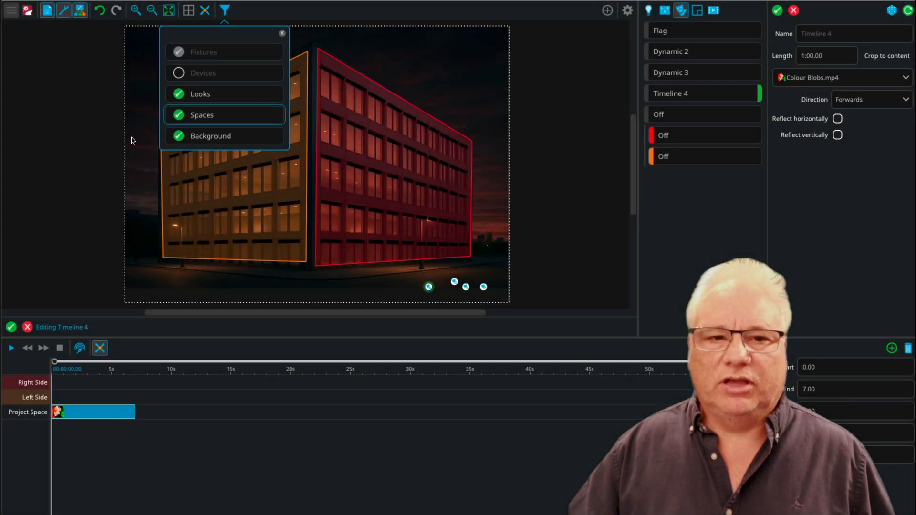
{"action": "left_click", "coordinate": [359, 147]}
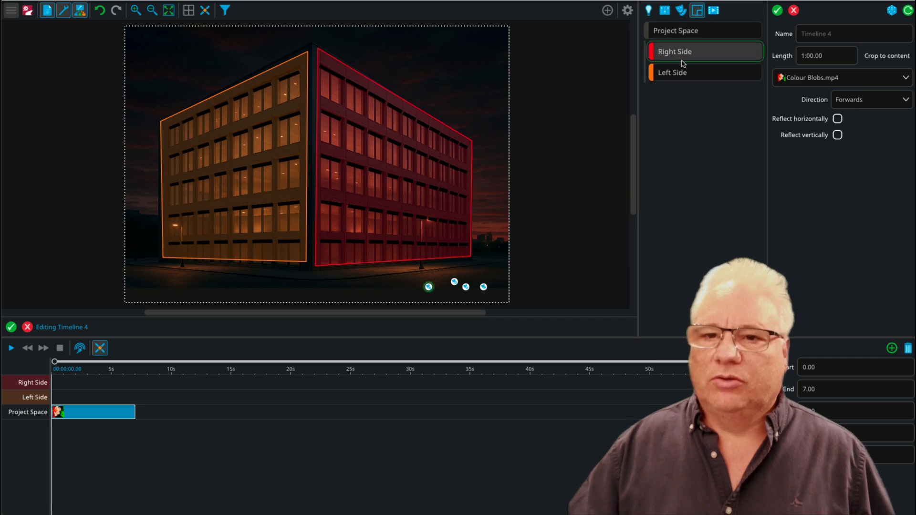
{"action": "double_click", "coordinate": [690, 61]}
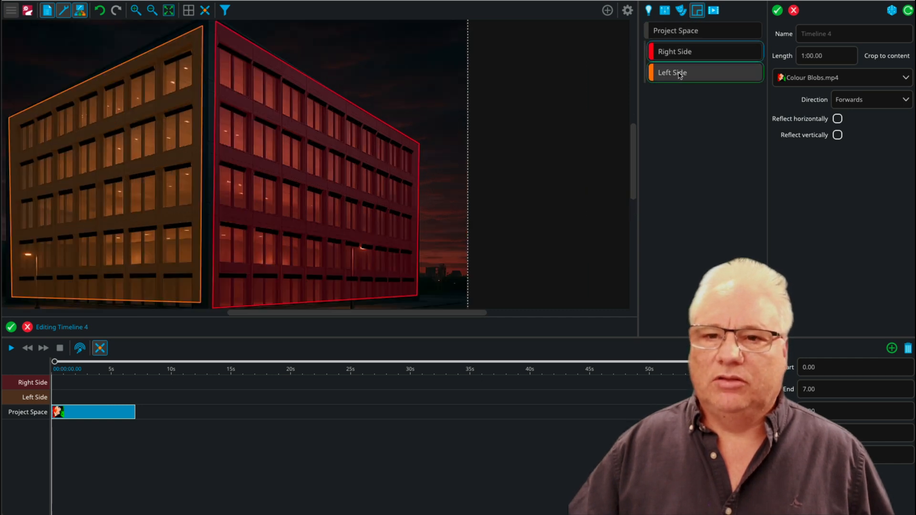
{"action": "double_click", "coordinate": [681, 78]}
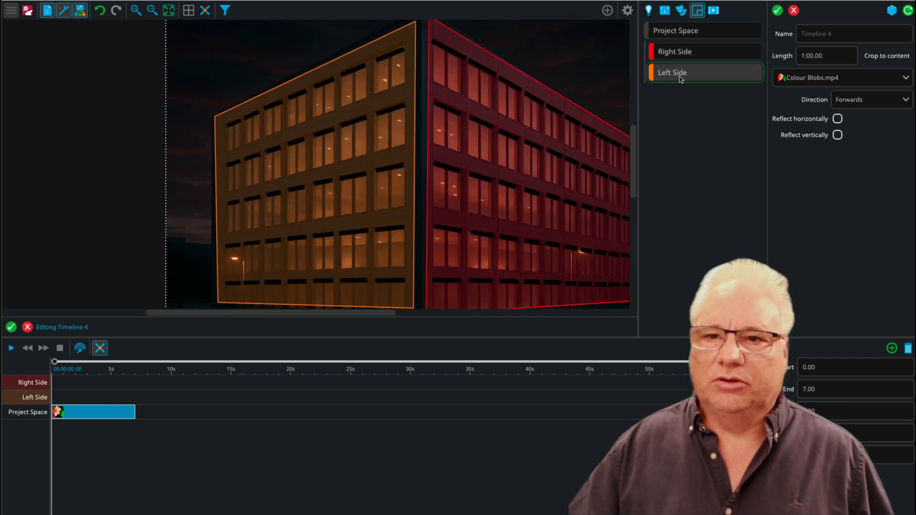
{"action": "double_click", "coordinate": [685, 36]}
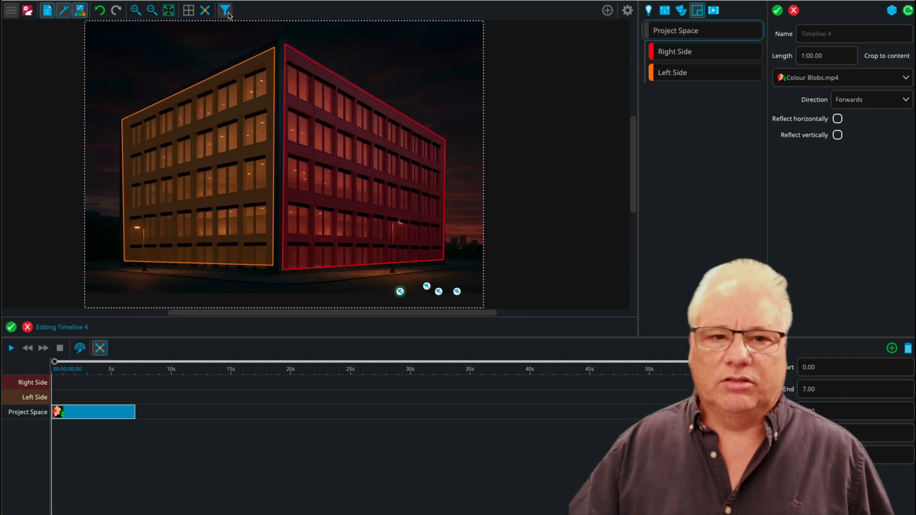
{"action": "left_click", "coordinate": [225, 10]}
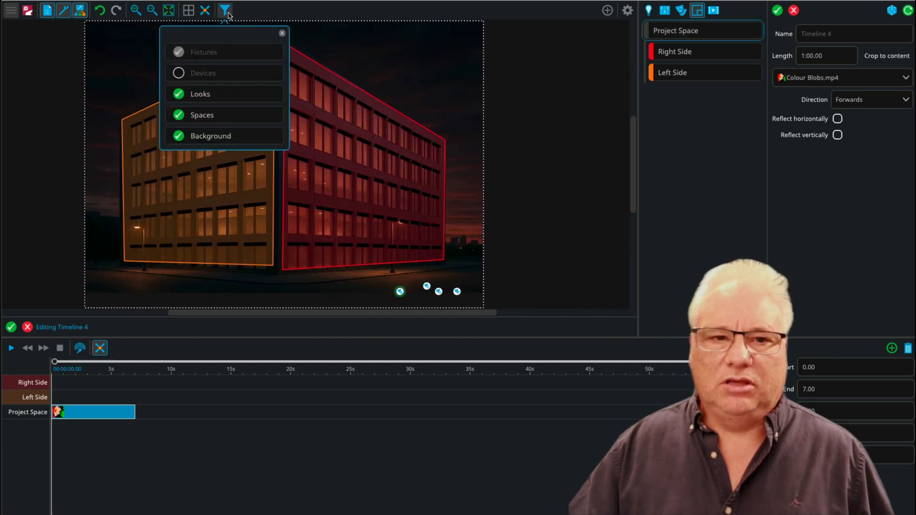
{"action": "left_click", "coordinate": [179, 115]}
- Move the Colour Blobs.mp4 element to about 16 seconds and preview a new Radar element from 0 to 10 seconds on the Project Space track
{"action": "left_click", "coordinate": [112, 388]}
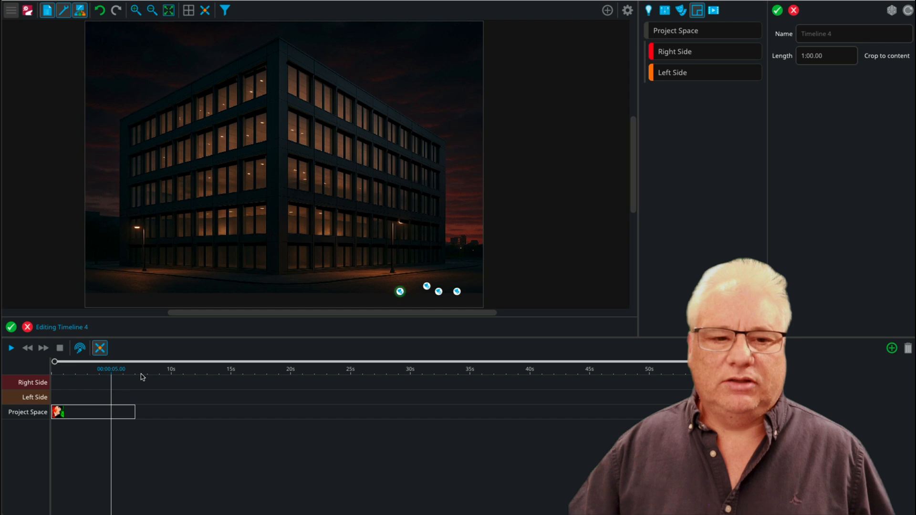
{"action": "left_click_drag", "start_coordinate": [118, 415], "coordinate": [310, 417]}
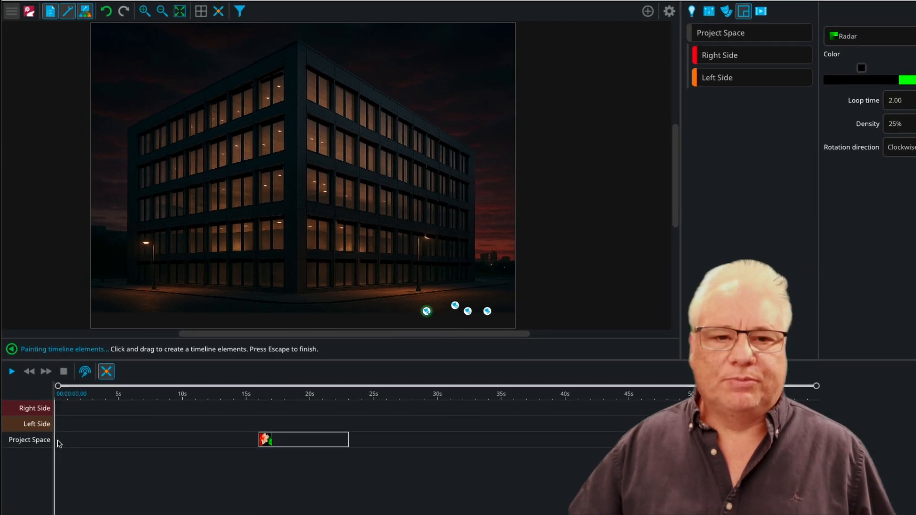
{"action": "left_click_drag", "start_coordinate": [56, 440], "coordinate": [182, 439]}
{"action": "left_click", "coordinate": [13, 426]}
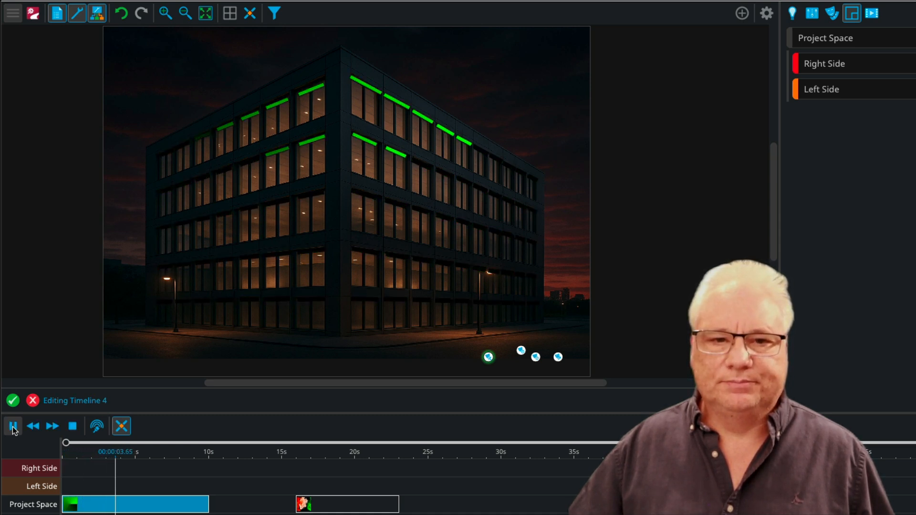
{"action": "left_click", "coordinate": [72, 427]}
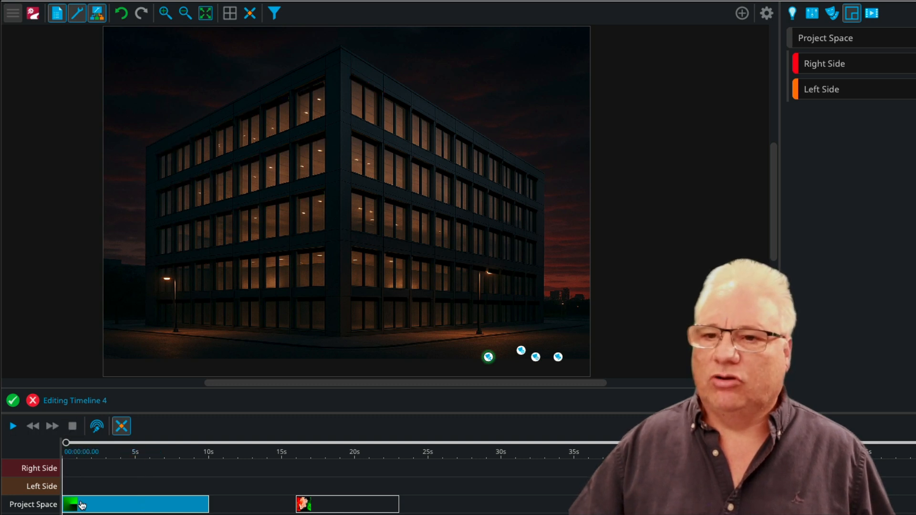
- Add Radar elements from 0 to 10 seconds on the Left Side and Right Side tracks and delete the Project Space one
{"action": "left_click", "coordinate": [67, 483]}
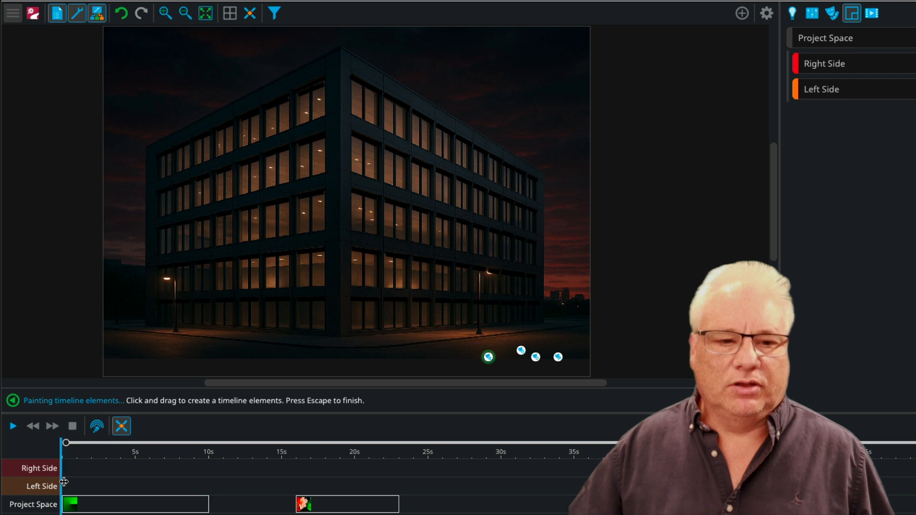
{"action": "left_click", "coordinate": [67, 485]}
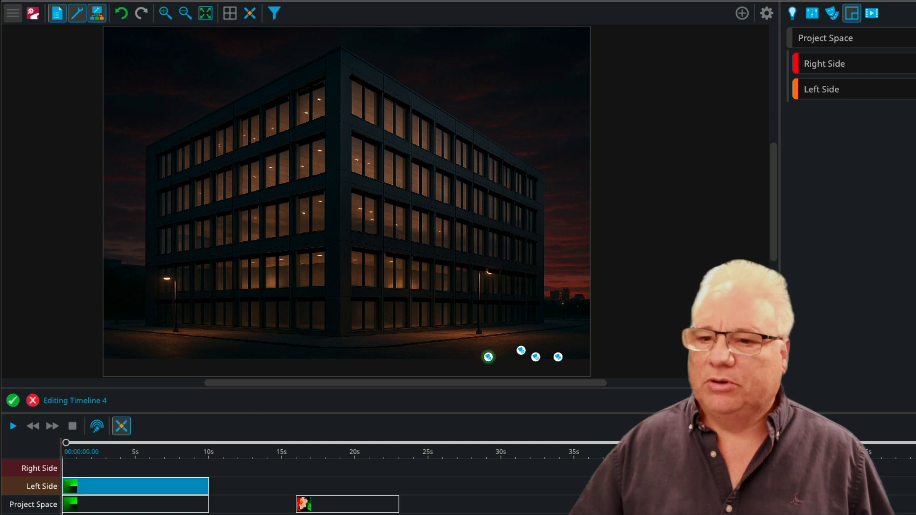
{"action": "left_click", "coordinate": [907, 426]}
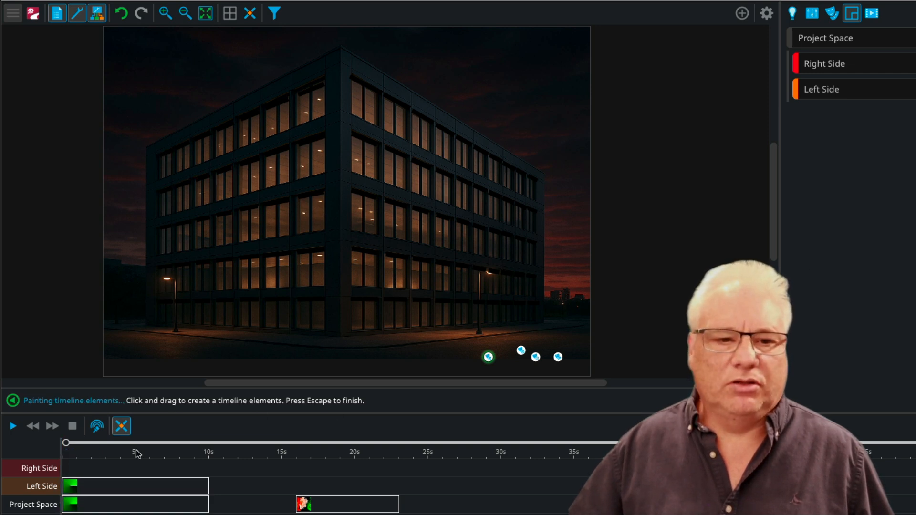
{"action": "left_click", "coordinate": [65, 470]}
{"action": "key", "text": "Delete"}
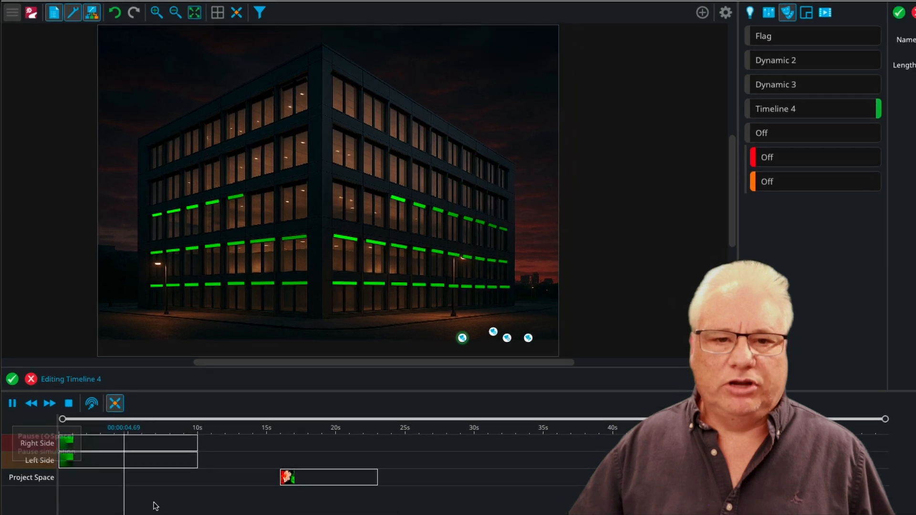
- Set the rotation direction of the Left Side Radar element to Counterclockwise
{"action": "left_click", "coordinate": [101, 399]}
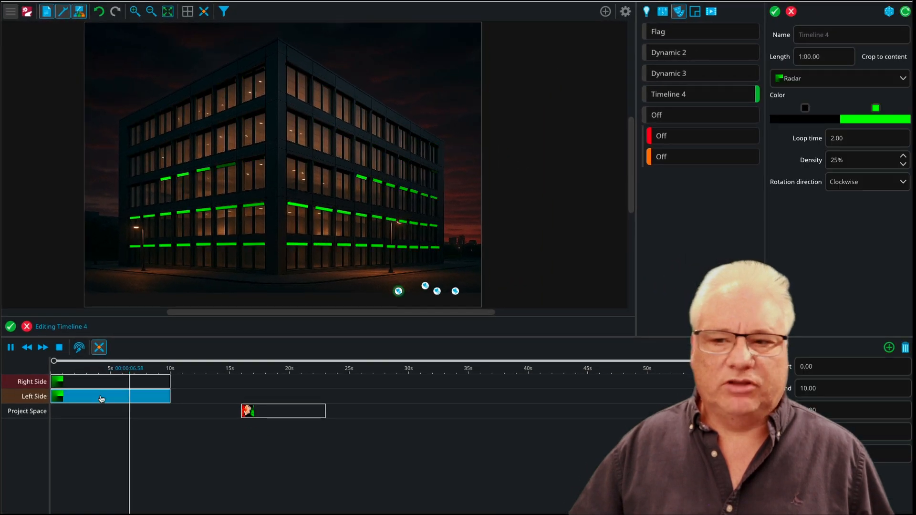
{"action": "left_click", "coordinate": [875, 176]}
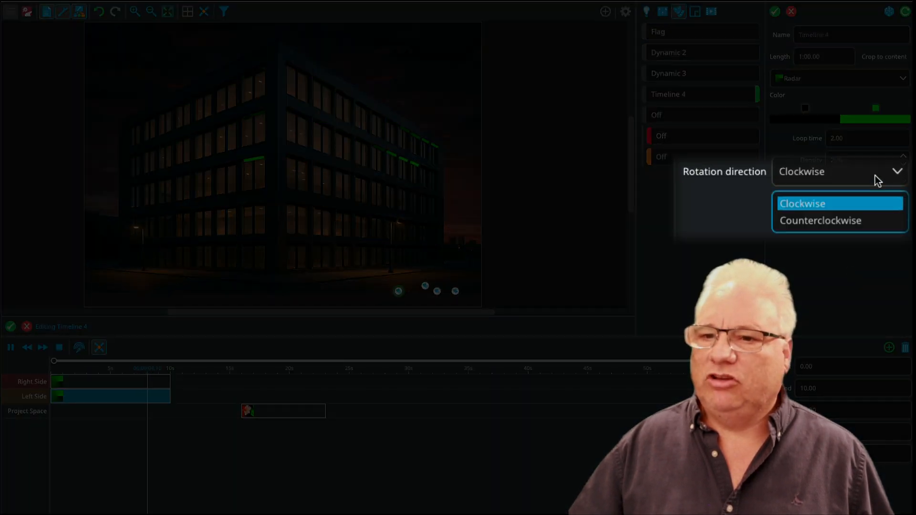
{"action": "left_click", "coordinate": [855, 220]}
- Extend both Radar elements to end at 15.25 seconds, replay the last 10 seconds and stop playback
{"action": "left_click_drag", "start_coordinate": [173, 385], "coordinate": [232, 386]}
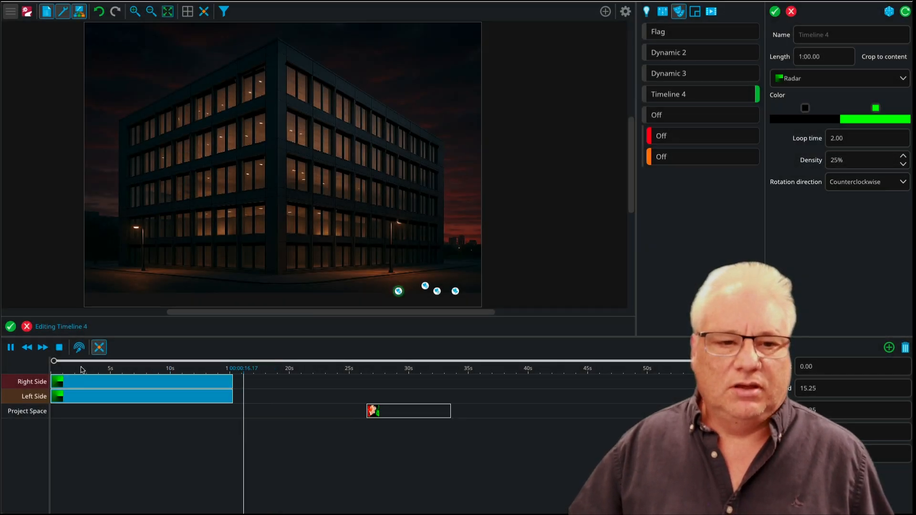
{"action": "left_click", "coordinate": [34, 352]}
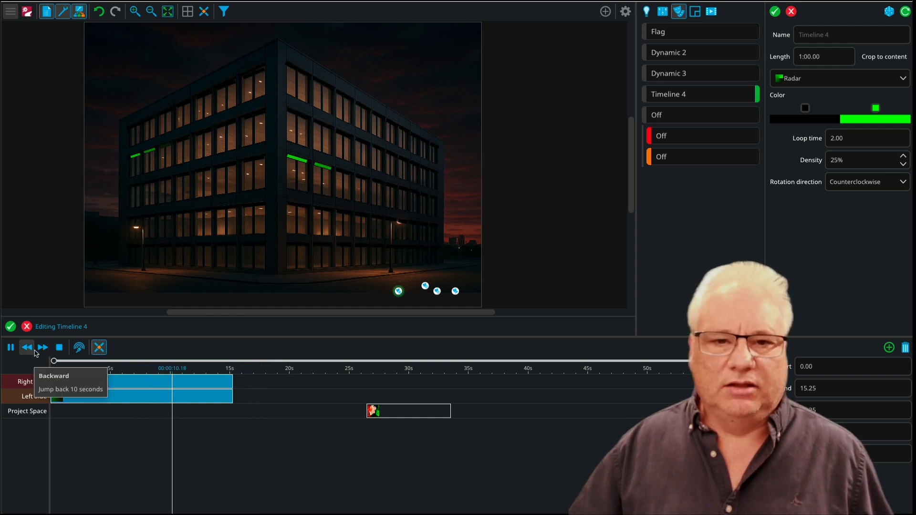
{"action": "left_click", "coordinate": [61, 350]}
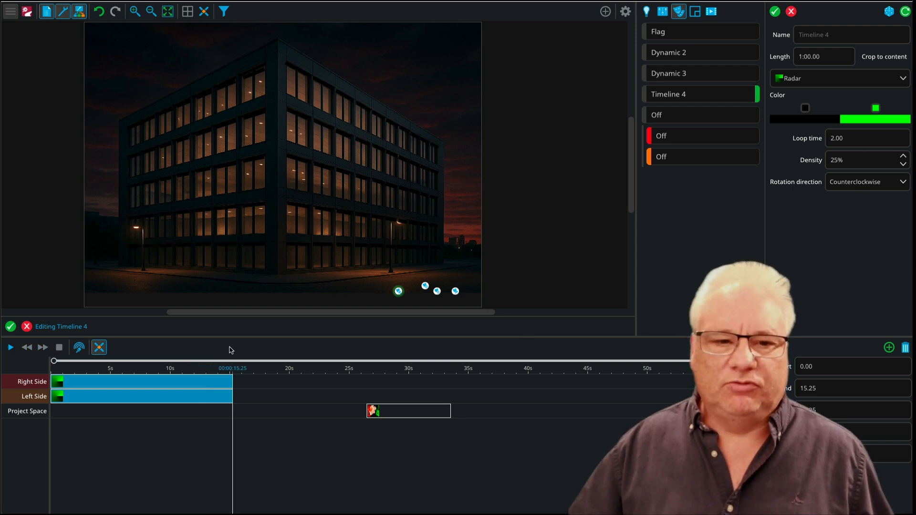
- Trim the start of the Left Side Radar element to 1.00 second and play the timeline
{"action": "left_click_drag", "start_coordinate": [759, 361], "coordinate": [179, 367]}
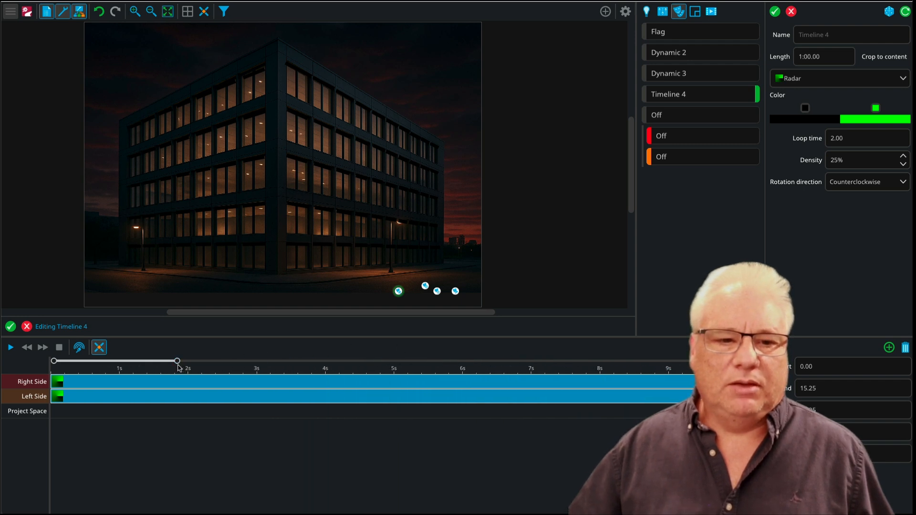
{"action": "left_click", "coordinate": [111, 395]}
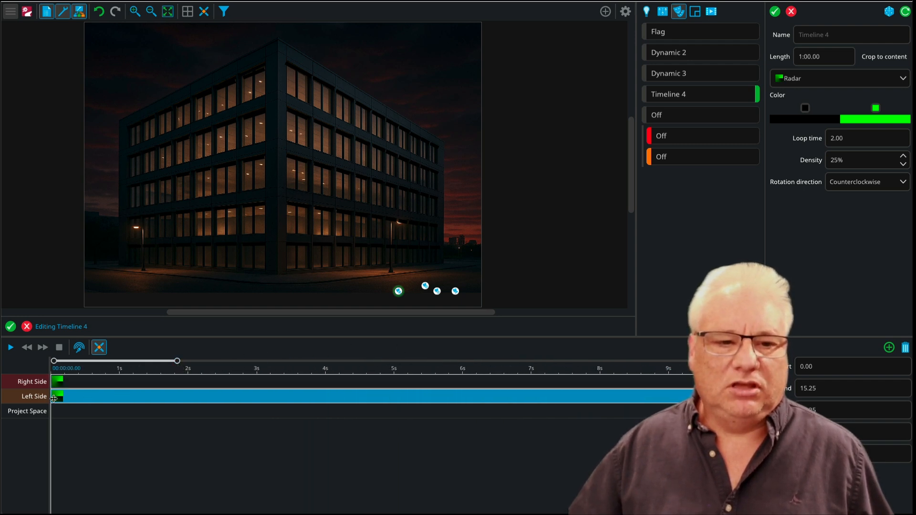
{"action": "left_click_drag", "start_coordinate": [54, 398], "coordinate": [119, 402]}
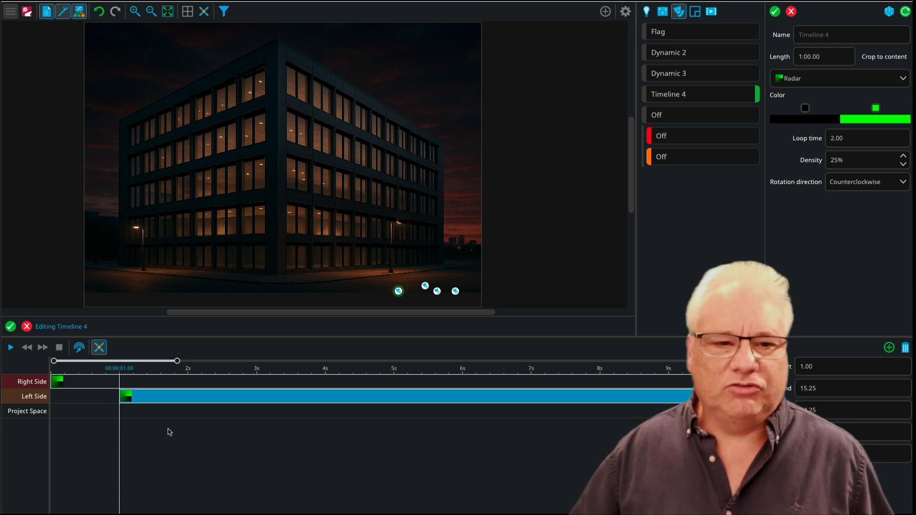
{"action": "left_click", "coordinate": [12, 348]}
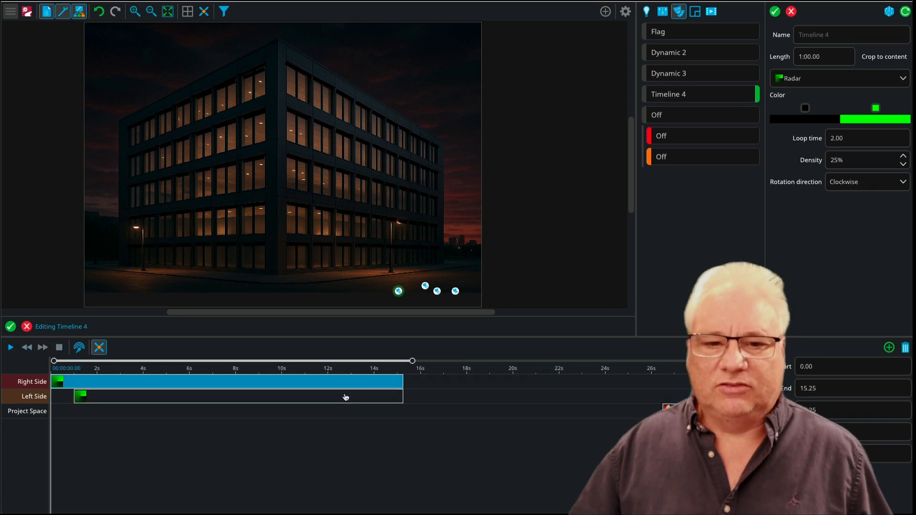
- Change the colours of both Radar elements from black and green to blue and red, and play the timeline
{"action": "left_click", "coordinate": [346, 397]}
{"action": "left_click", "coordinate": [876, 108]}
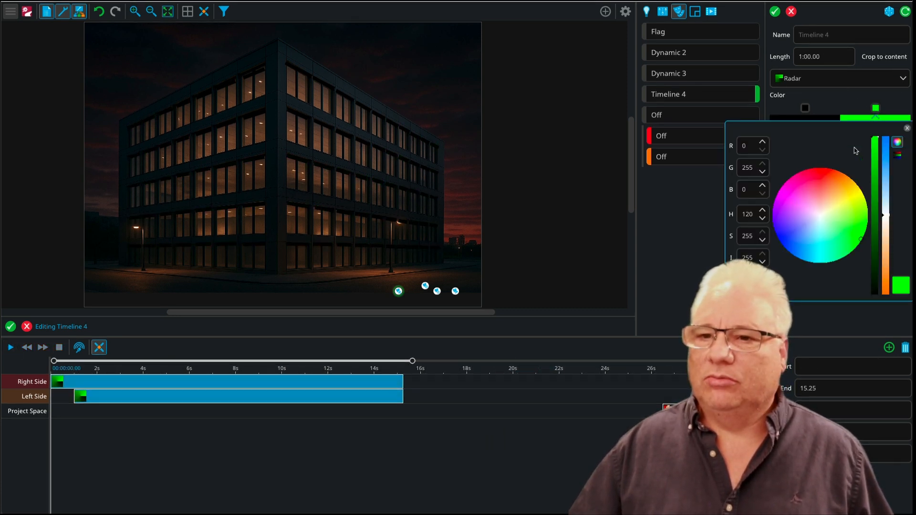
{"action": "left_click", "coordinate": [811, 176]}
{"action": "left_click", "coordinate": [845, 98]}
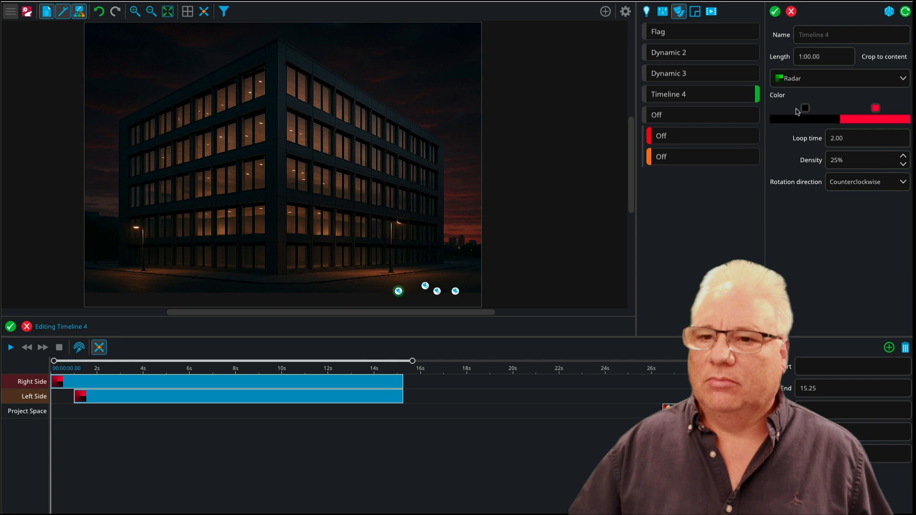
{"action": "left_click", "coordinate": [805, 109]}
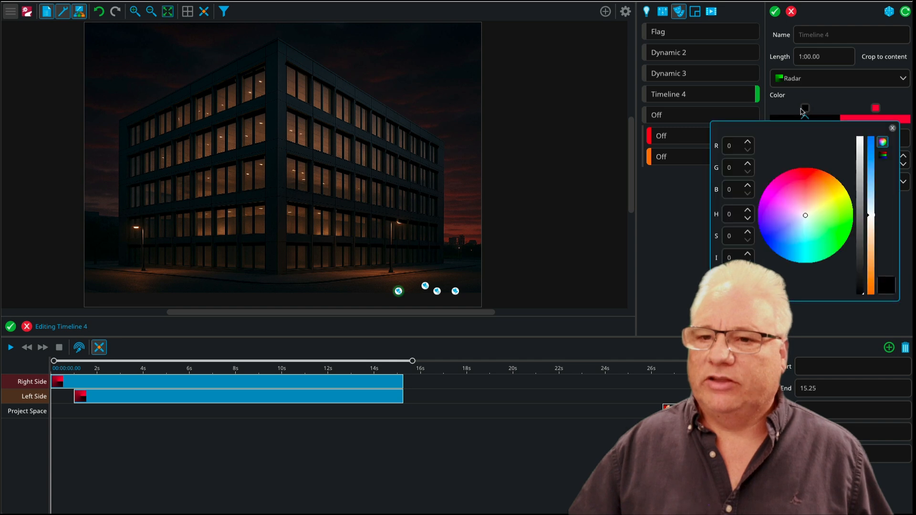
{"action": "left_click", "coordinate": [768, 242]}
{"action": "left_click", "coordinate": [838, 107]}
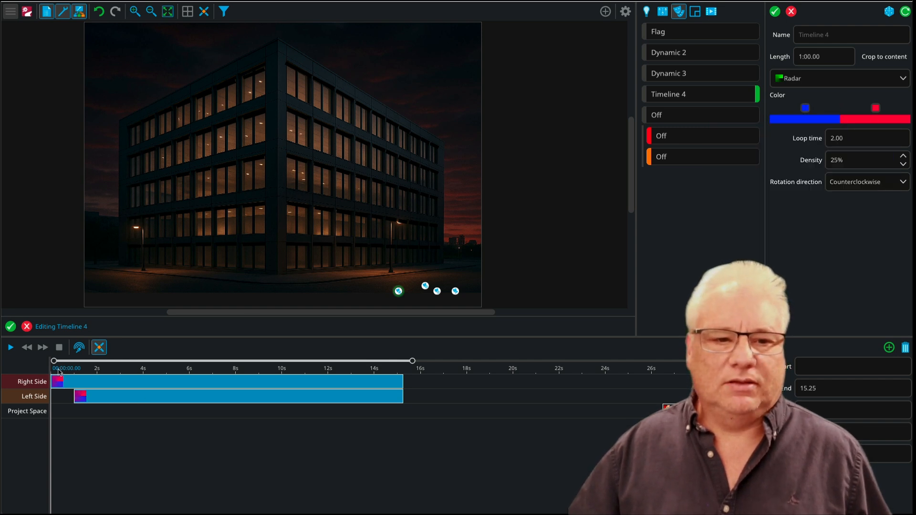
{"action": "left_click", "coordinate": [10, 348]}
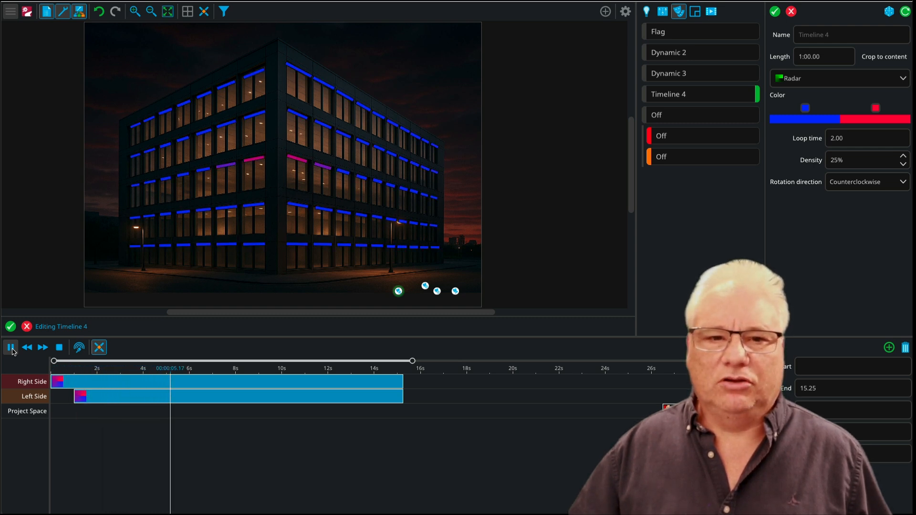
- Move the Colour Blobs.mp4 element to start at 15.10 seconds, play the transition and jump back 10 seconds
{"action": "left_click", "coordinate": [863, 164]}
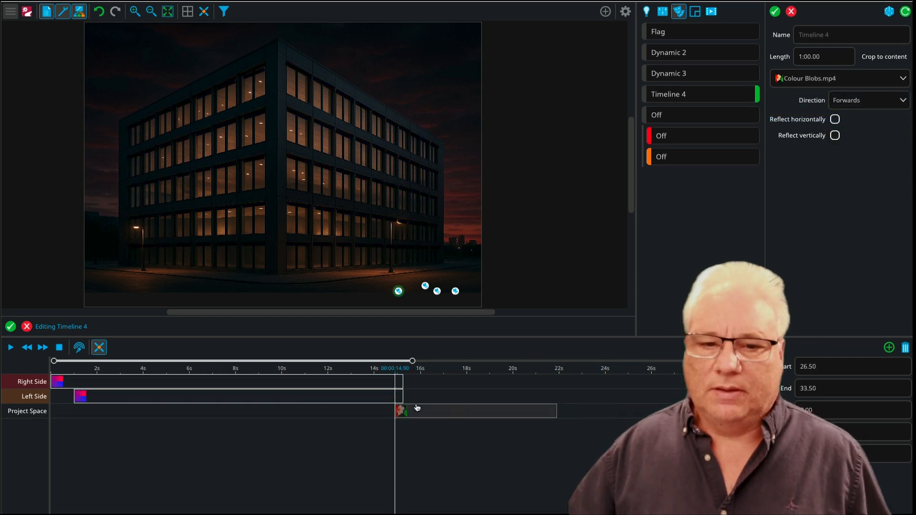
{"action": "left_click_drag", "start_coordinate": [415, 407], "coordinate": [426, 409]}
{"action": "key", "text": "space"}
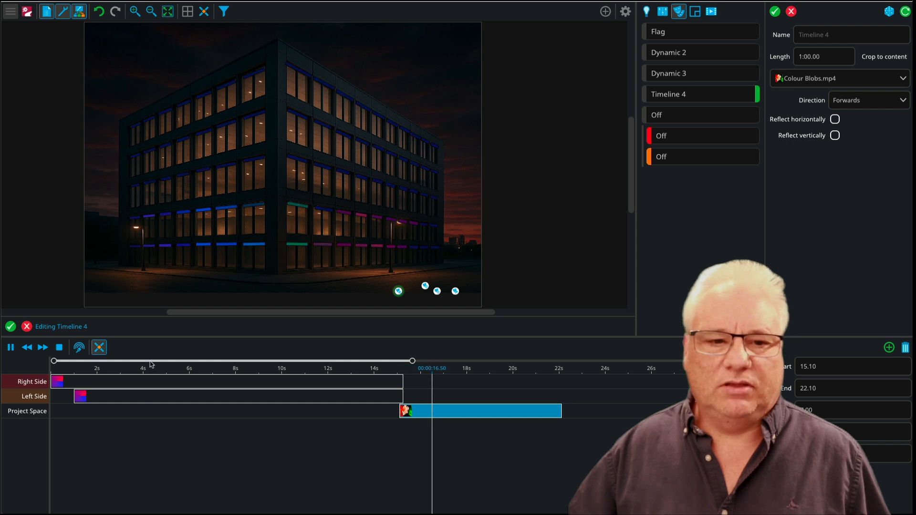
{"action": "left_click", "coordinate": [26, 349]}
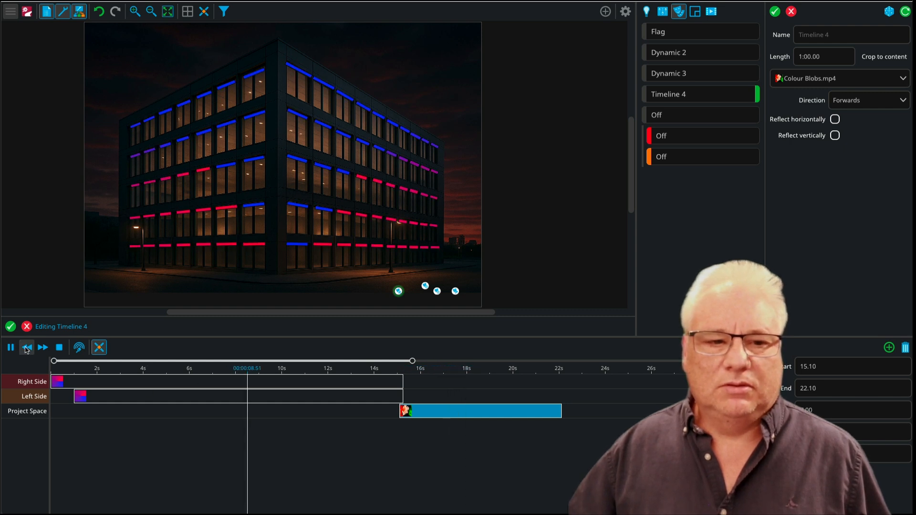